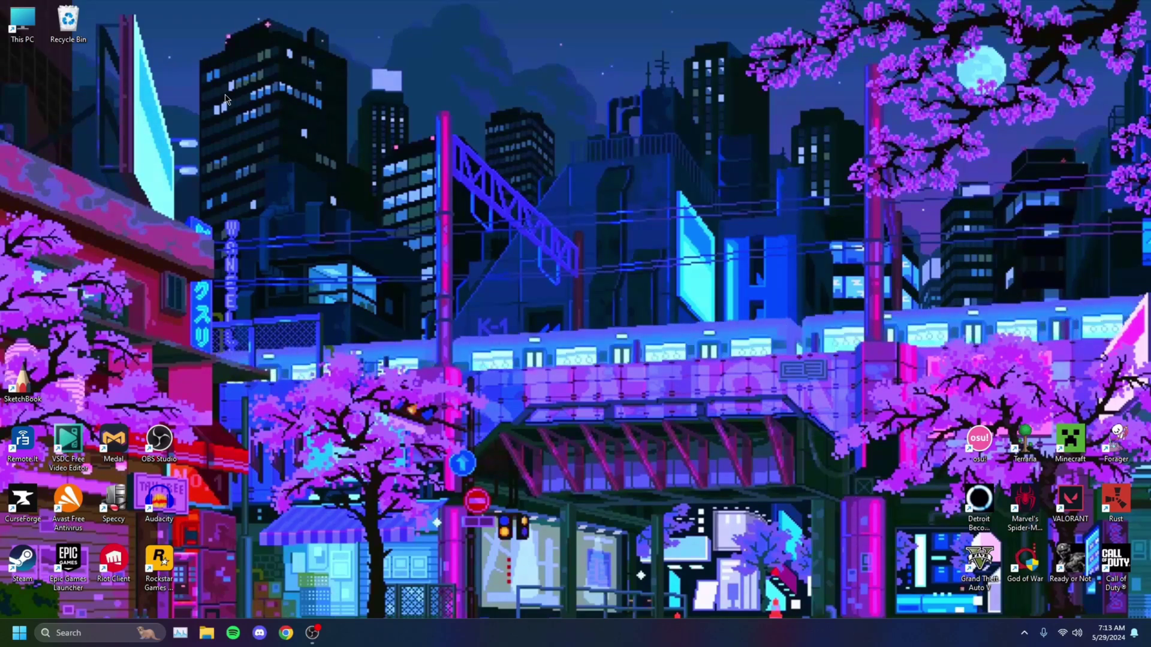
Step: Search Google for 'roblox status' and open the official Roblox Status page
{"action": "left_click", "coordinate": [287, 633]}
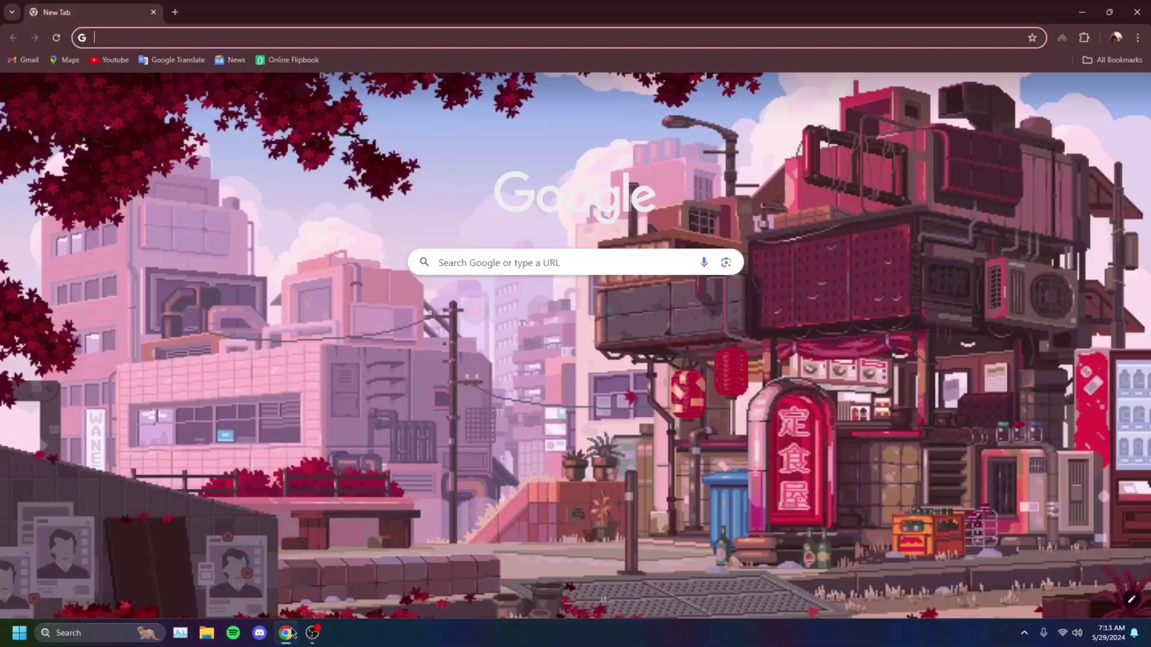
{"action": "type", "text": "roblox statu"}
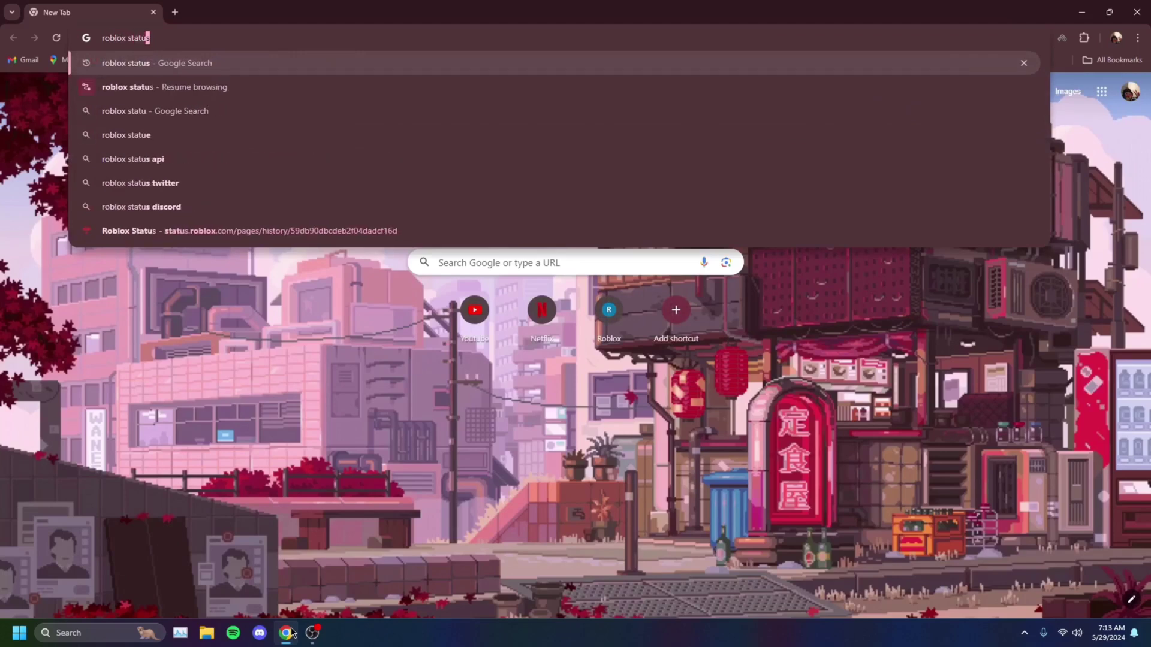
{"action": "key", "text": "Return"}
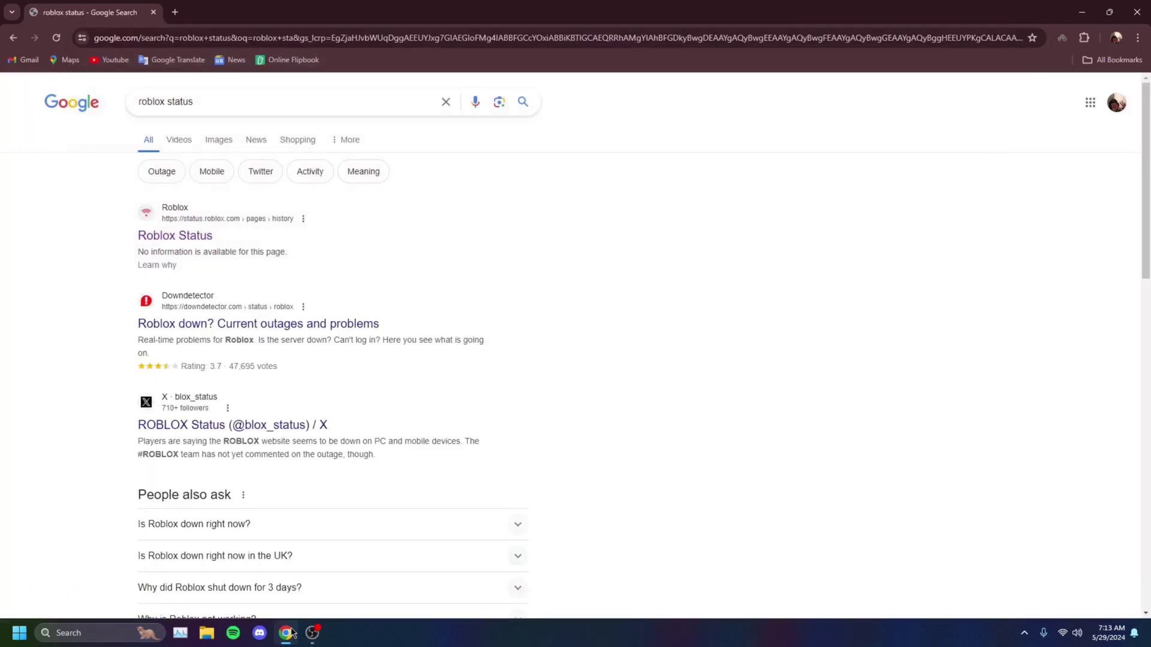
{"action": "left_click", "coordinate": [190, 237]}
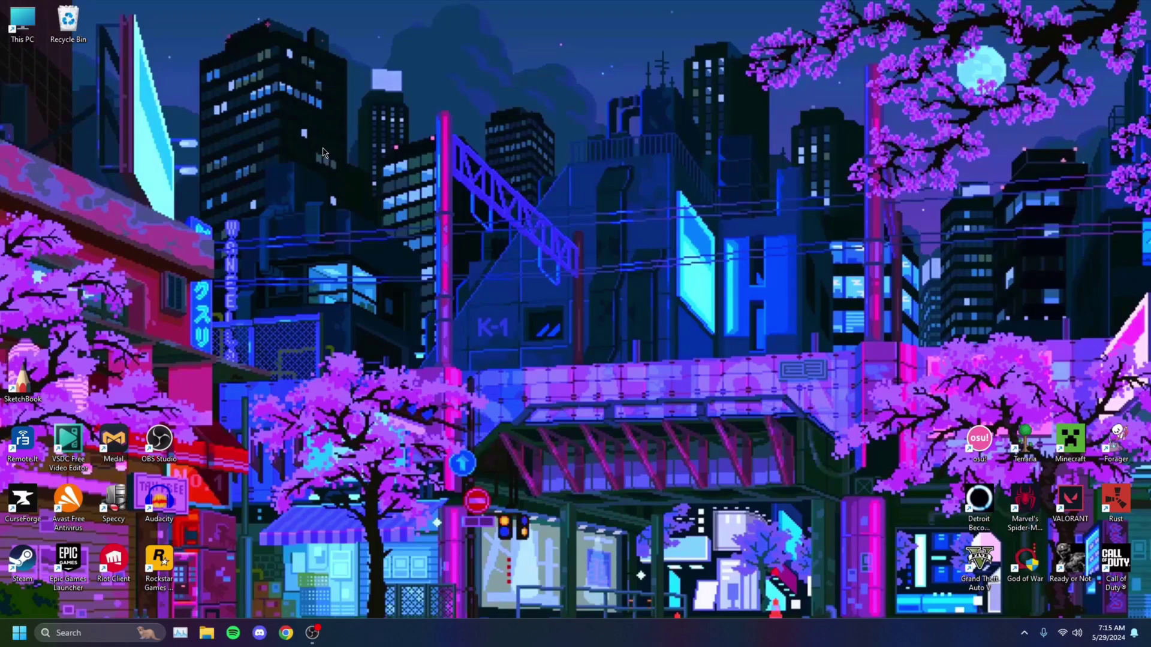
Step: Launch Roblox Player from Windows search, then close its window with Alt+F4
{"action": "left_click", "coordinate": [94, 633]}
{"action": "type", "text": "roblox"}
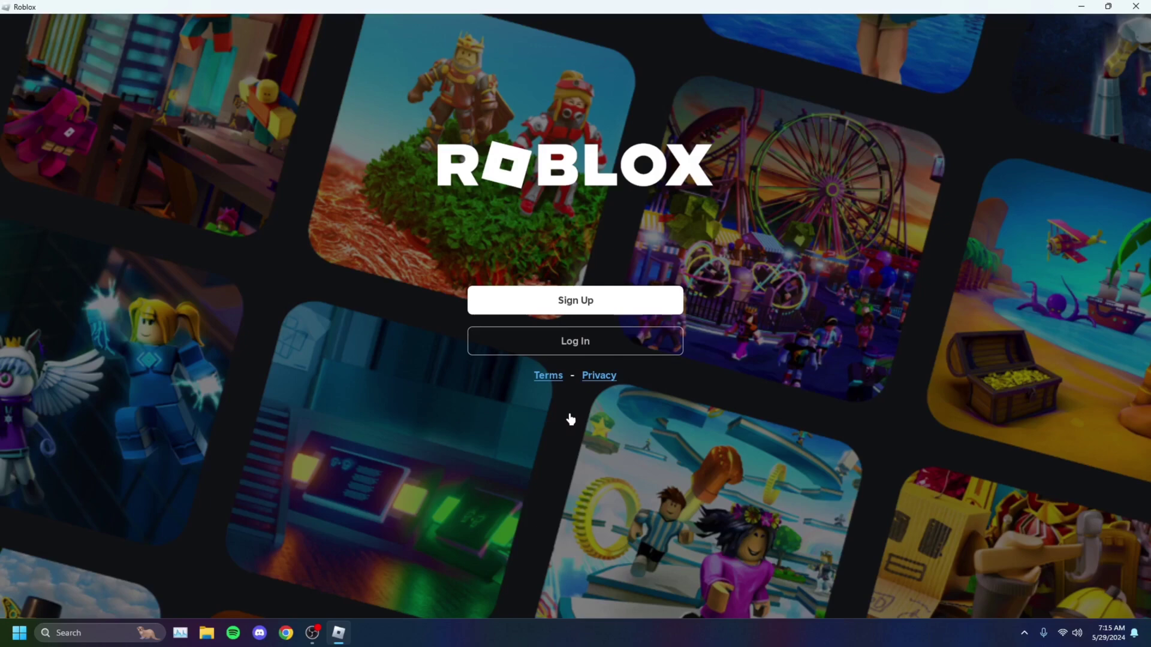
{"action": "key", "text": "alt+F4"}
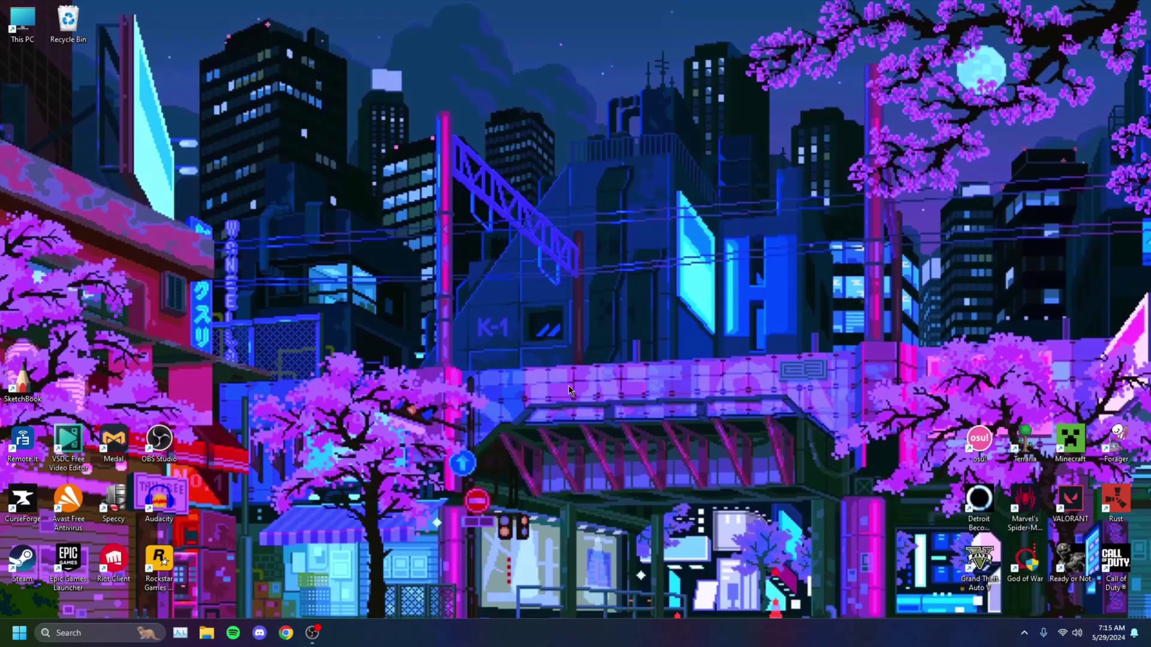
Step: Open the Installed apps list under Apps in Windows Settings
{"action": "left_click", "coordinate": [92, 635]}
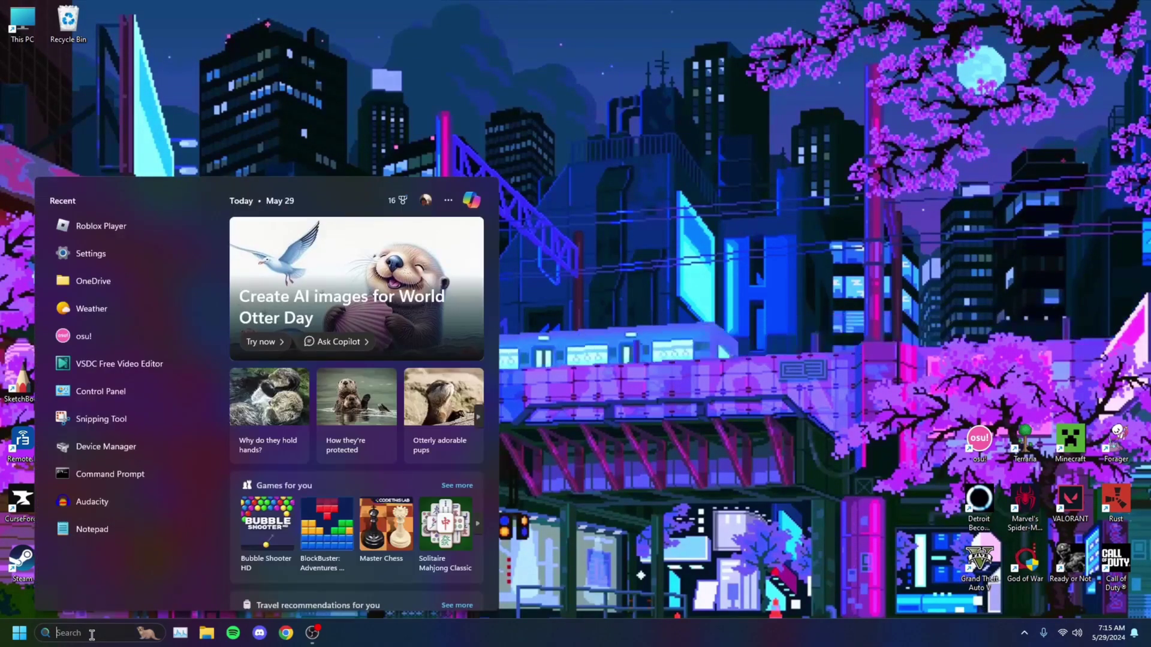
{"action": "type", "text": "settings"}
{"action": "key", "text": "Return"}
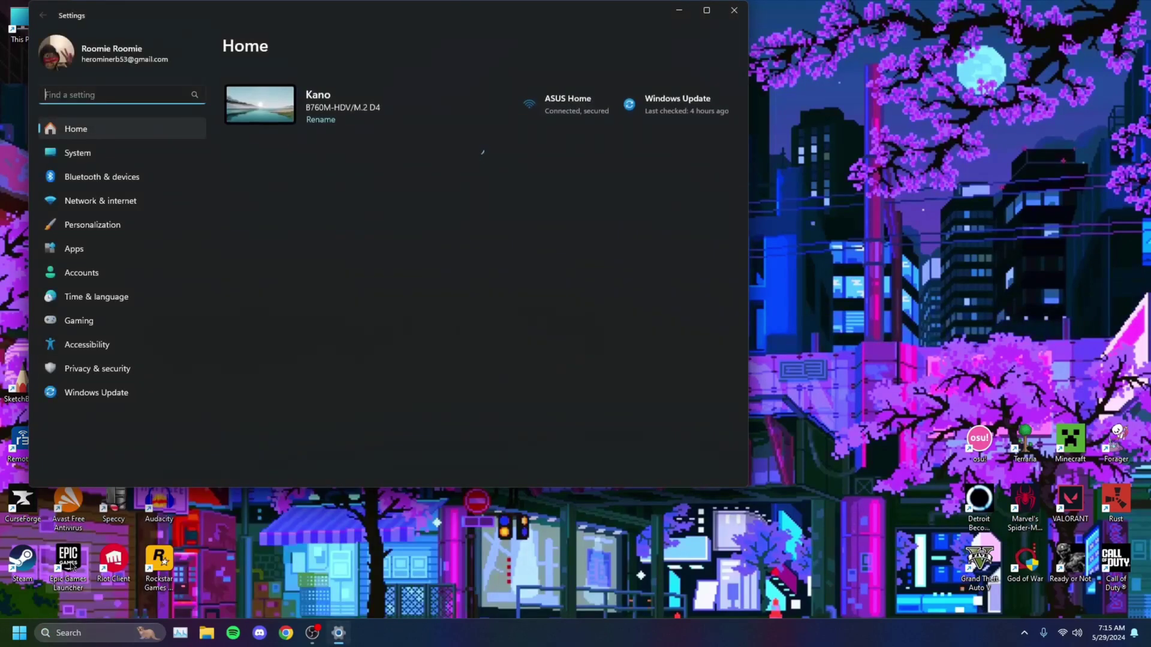
{"action": "left_click", "coordinate": [73, 249]}
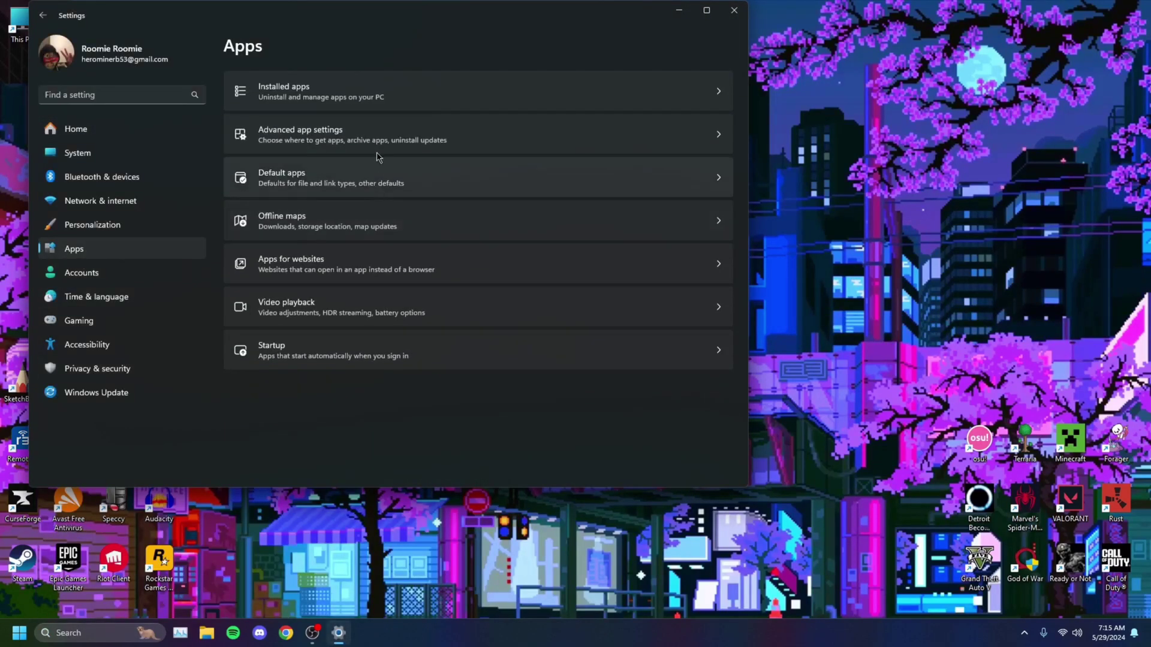
{"action": "left_click", "coordinate": [344, 95]}
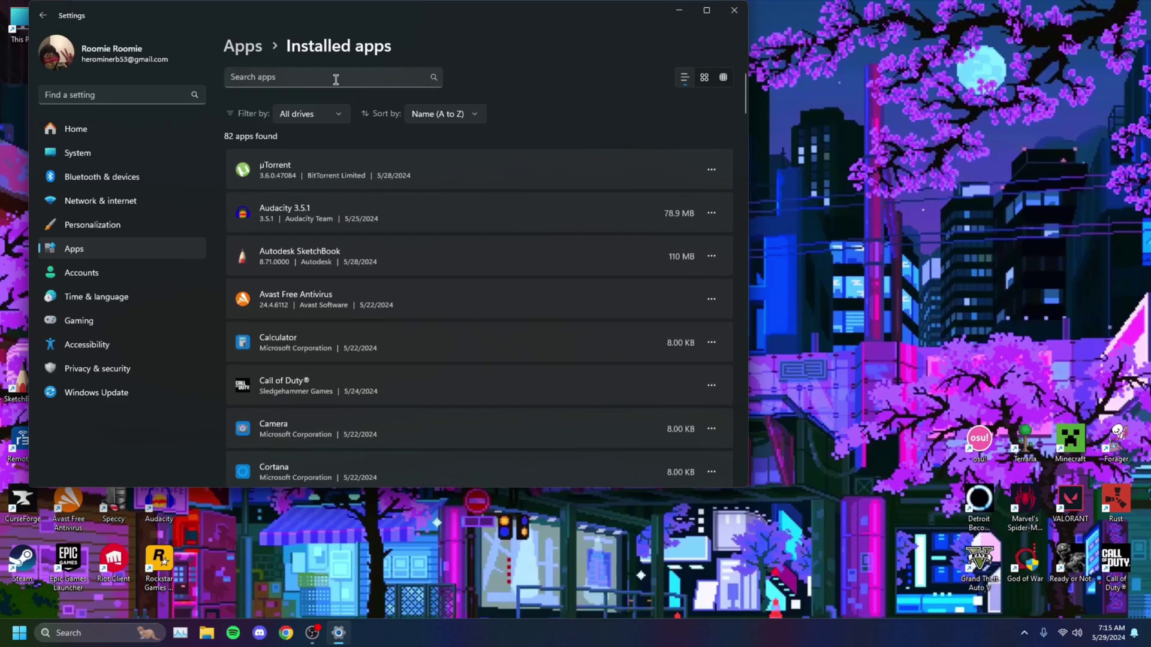
Step: Filter installed apps by 'robl', uninstall Roblox Player, and close Settings
{"action": "left_click", "coordinate": [336, 79]}
{"action": "type", "text": "robl"}
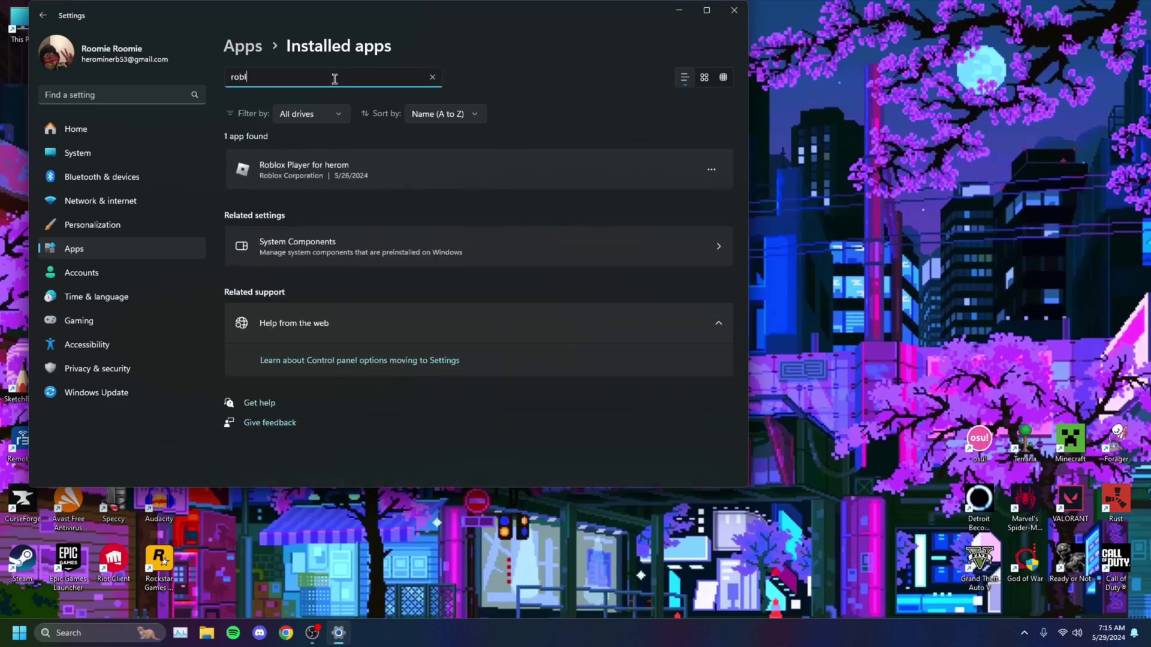
{"action": "left_click", "coordinate": [711, 169]}
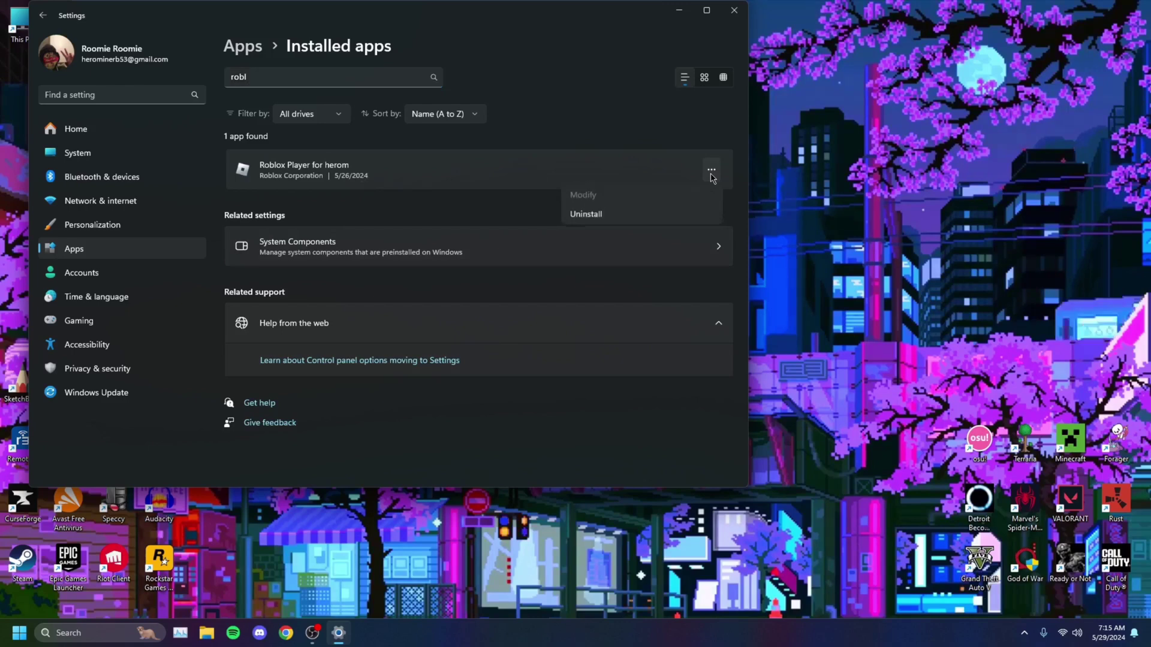
{"action": "left_click", "coordinate": [602, 215]}
{"action": "left_click", "coordinate": [682, 234]}
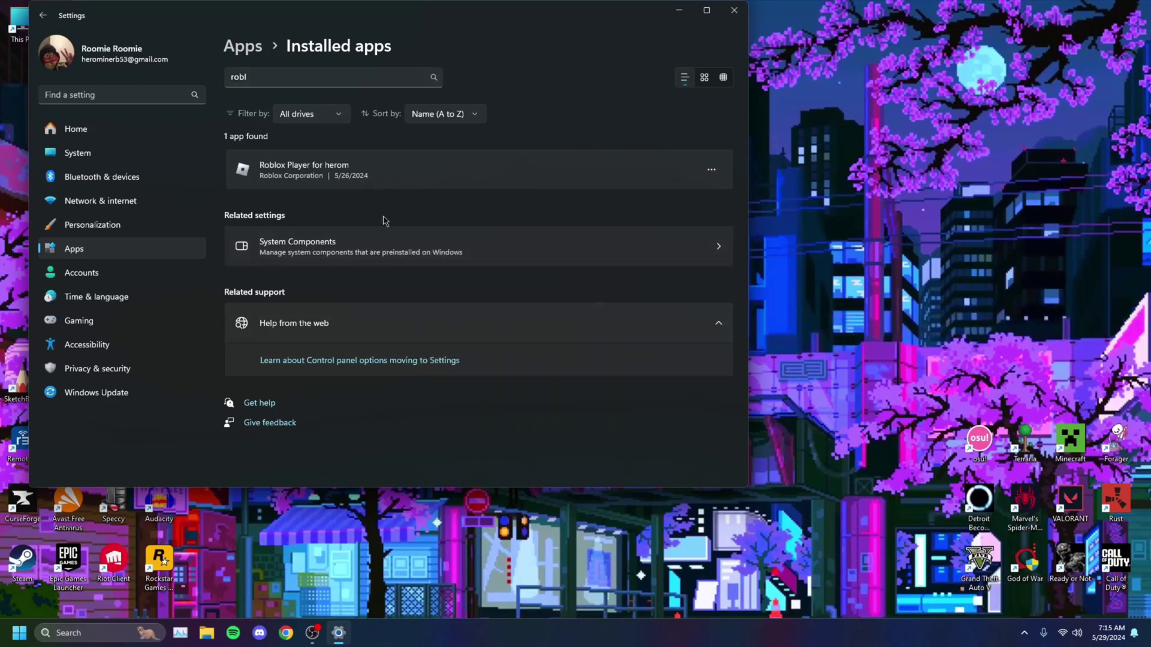
{"action": "left_click_drag", "start_coordinate": [470, 20], "coordinate": [596, 54]}
{"action": "left_click", "coordinate": [860, 45]}
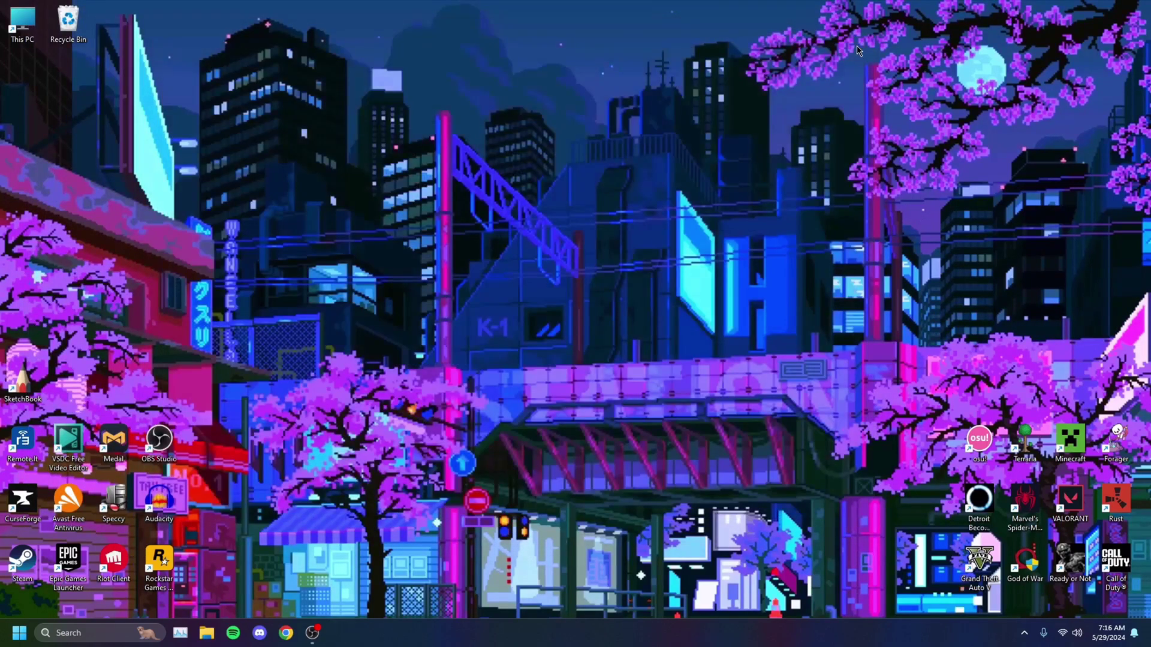
Step: Download the Roblox Windows app installer from the official Download Roblox page and run it
{"action": "left_click", "coordinate": [293, 633]}
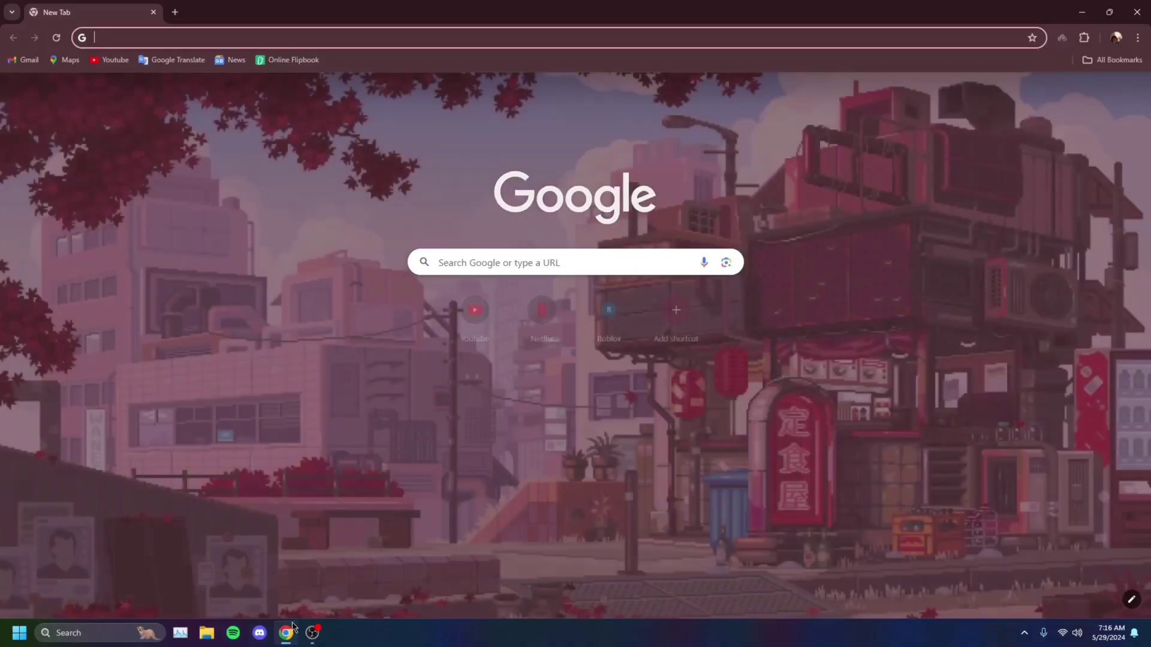
{"action": "type", "text": "roblox download"}
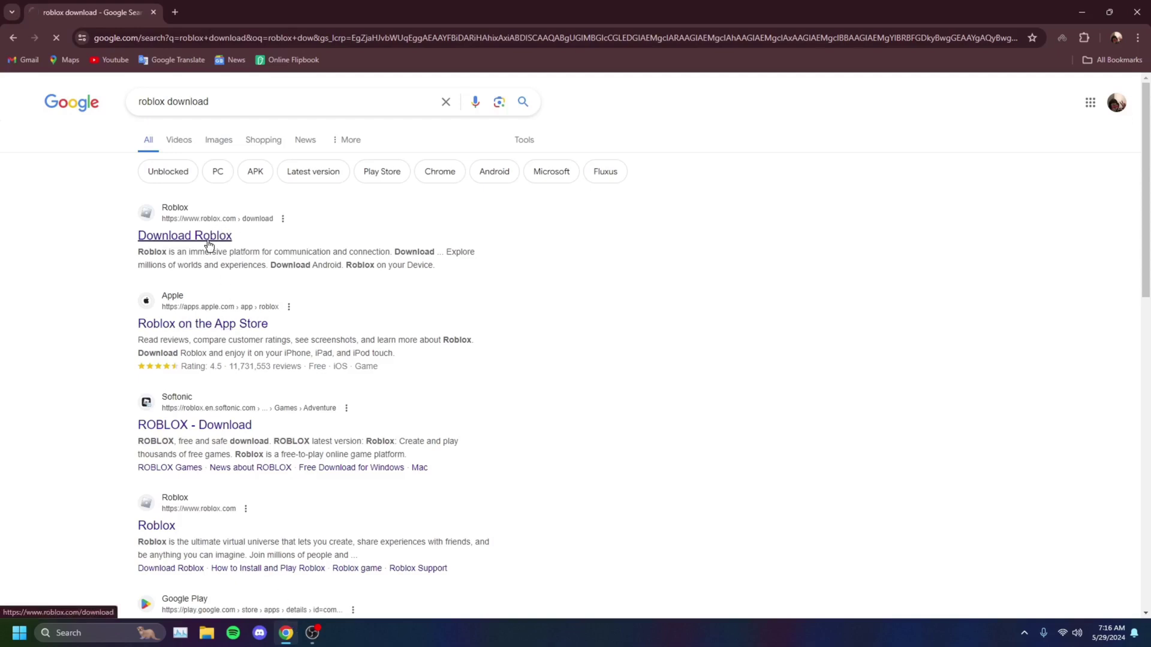
{"action": "left_click", "coordinate": [209, 244]}
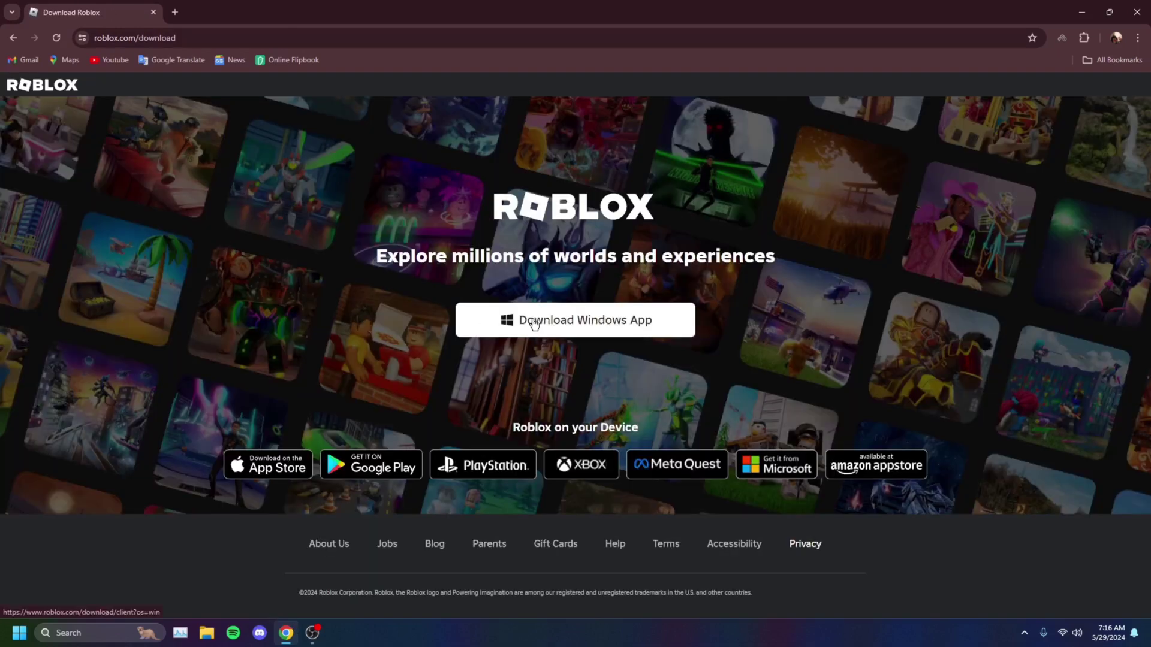
{"action": "left_click", "coordinate": [536, 337]}
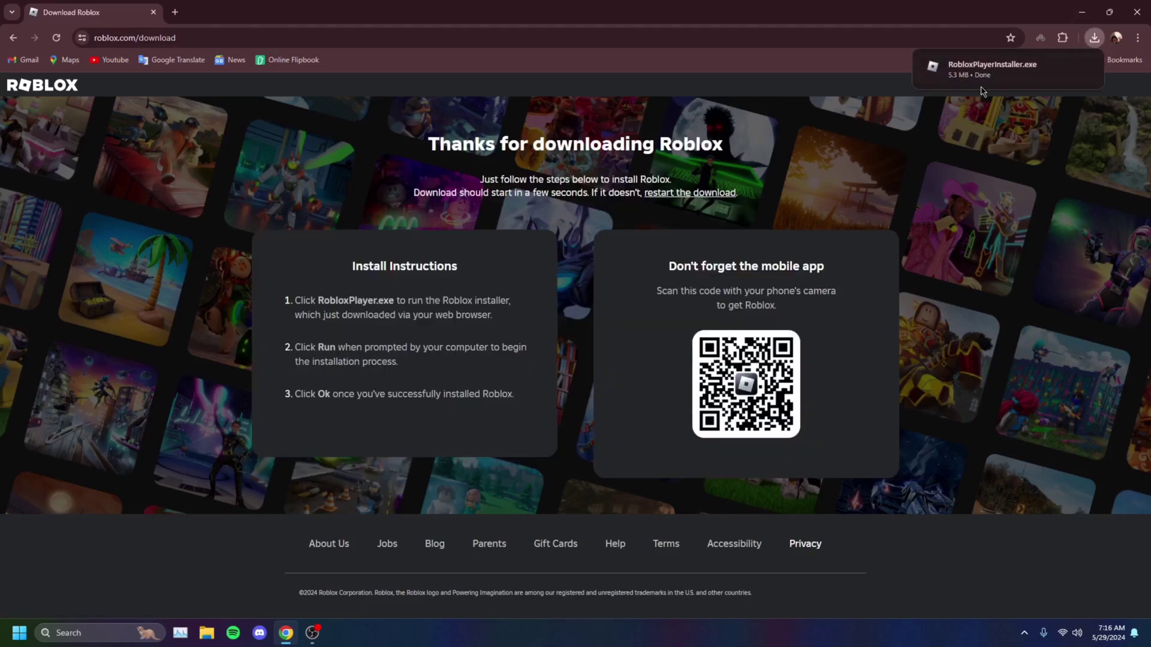
{"action": "left_click", "coordinate": [967, 69]}
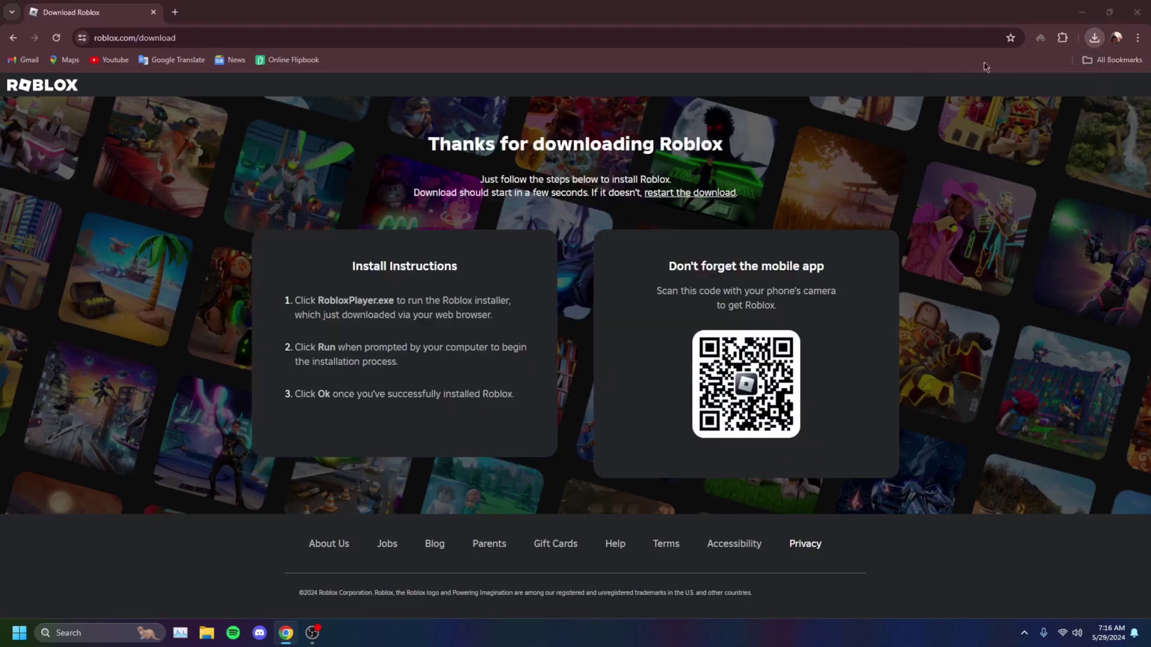
{"action": "left_click", "coordinate": [1137, 12]}
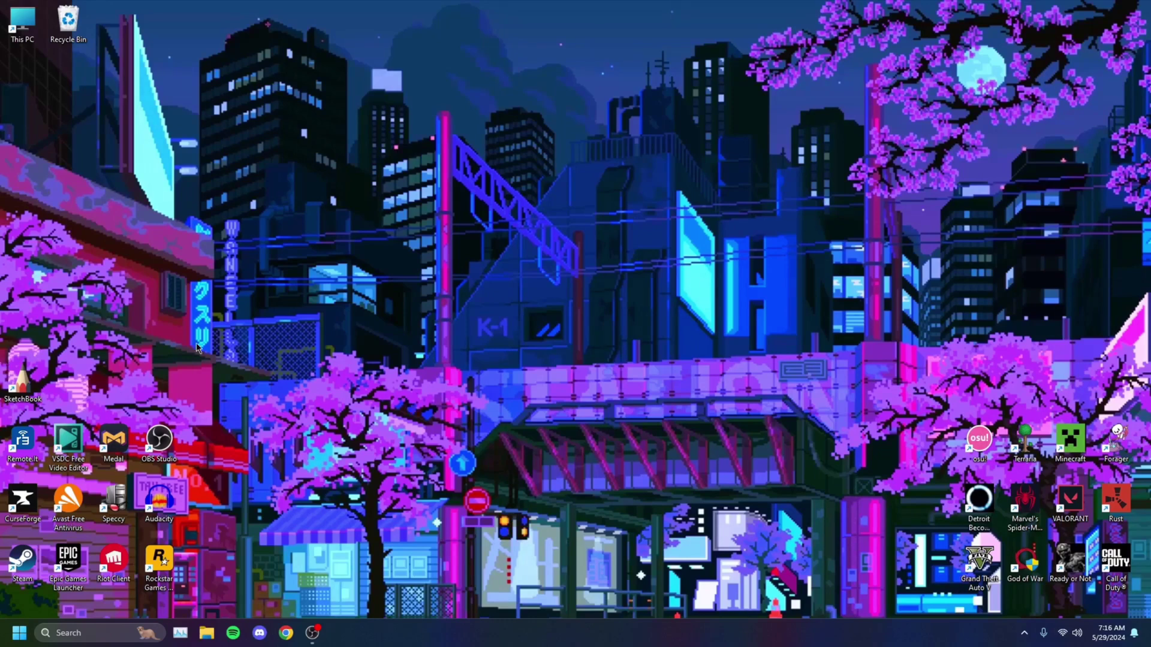
Step: Open Microsoft Store via Windows search and search the Store for 'roblox'
{"action": "left_click", "coordinate": [100, 634]}
{"action": "type", "text": "mi"}
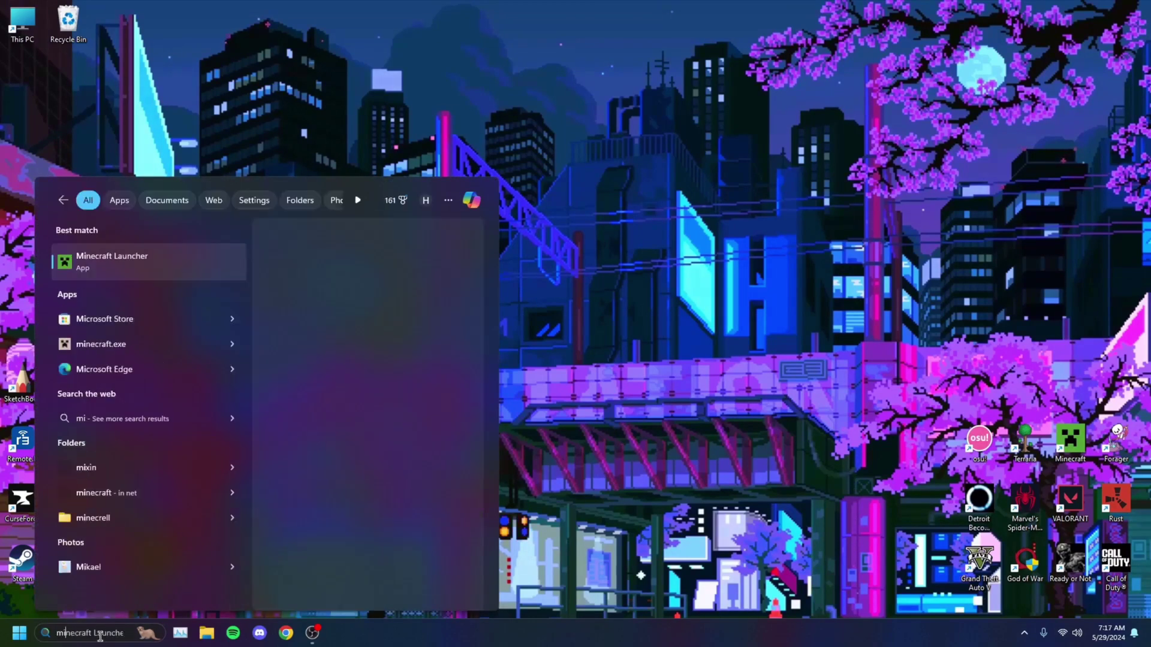
{"action": "type", "text": "cro"}
{"action": "key", "text": "Return"}
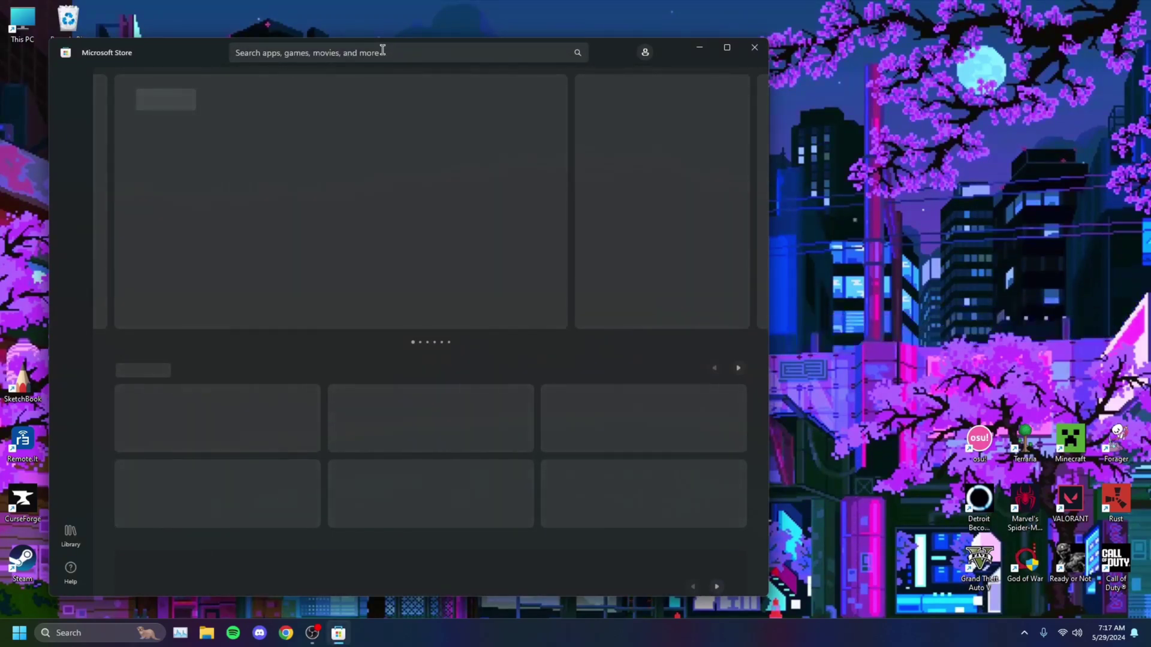
{"action": "left_click_drag", "start_coordinate": [607, 53], "coordinate": [729, 43]}
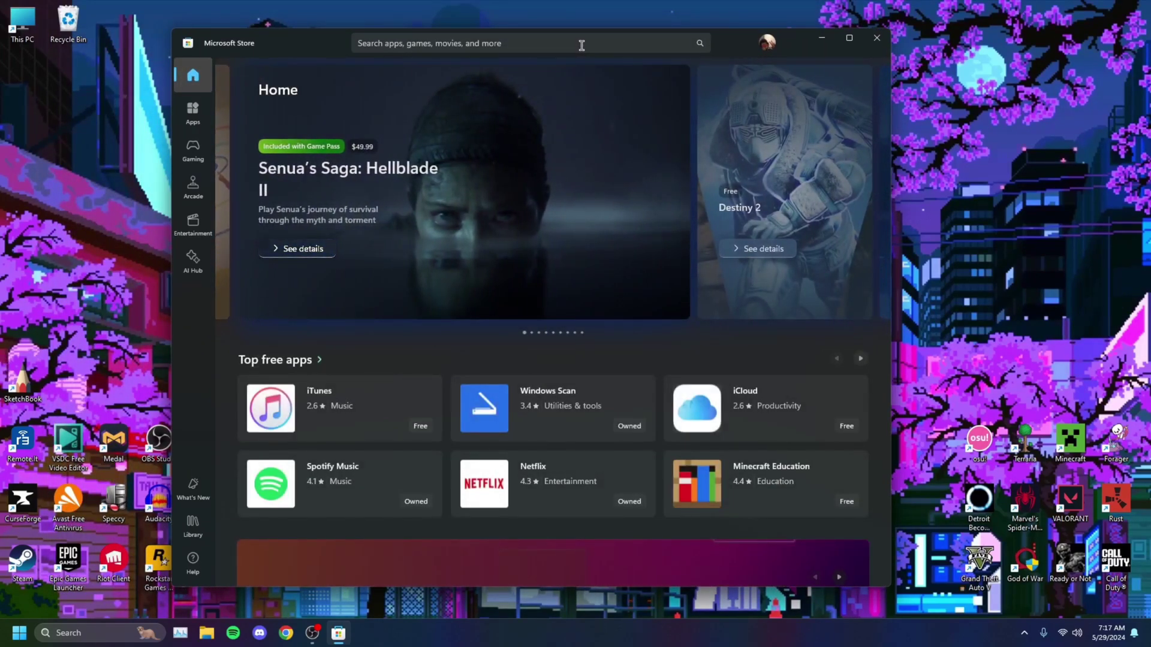
{"action": "left_click", "coordinate": [581, 45]}
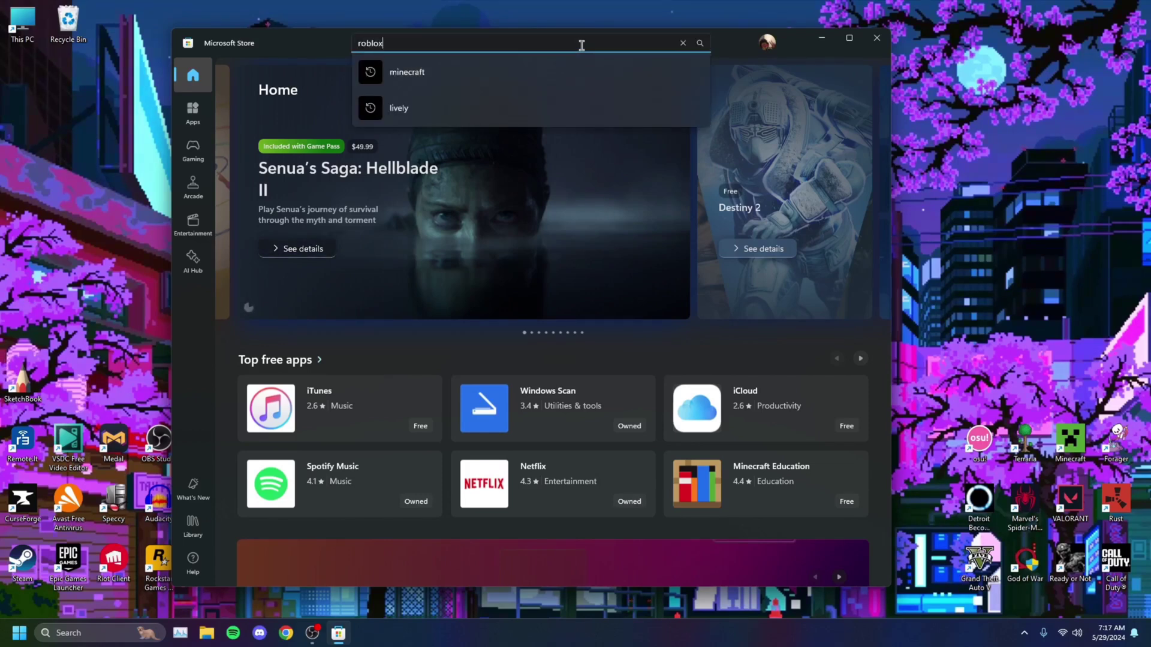
{"action": "key", "text": "Return"}
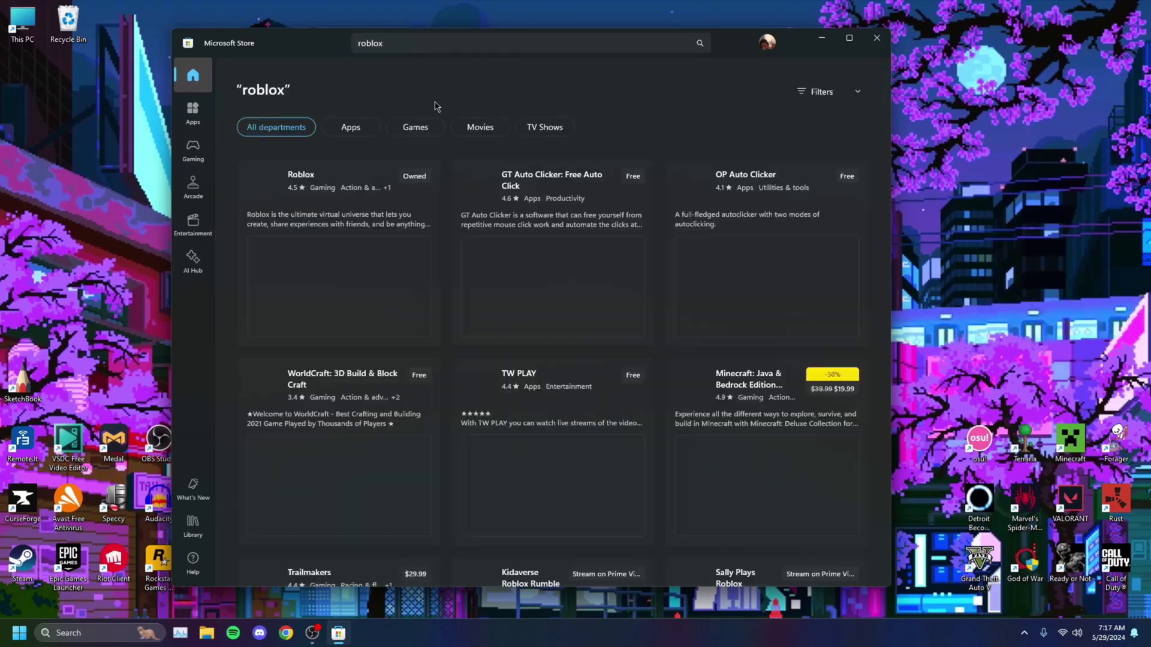
Step: Install Roblox from its Store page and follow its download in the Library
{"action": "left_click", "coordinate": [336, 190]}
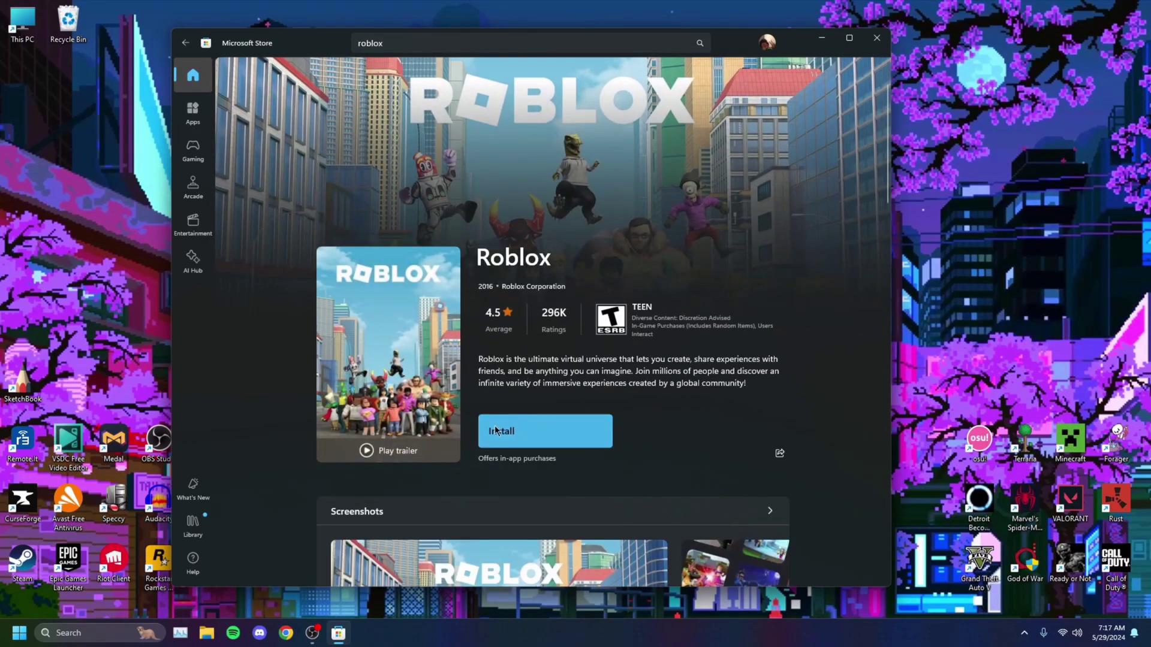
{"action": "left_click", "coordinate": [526, 427]}
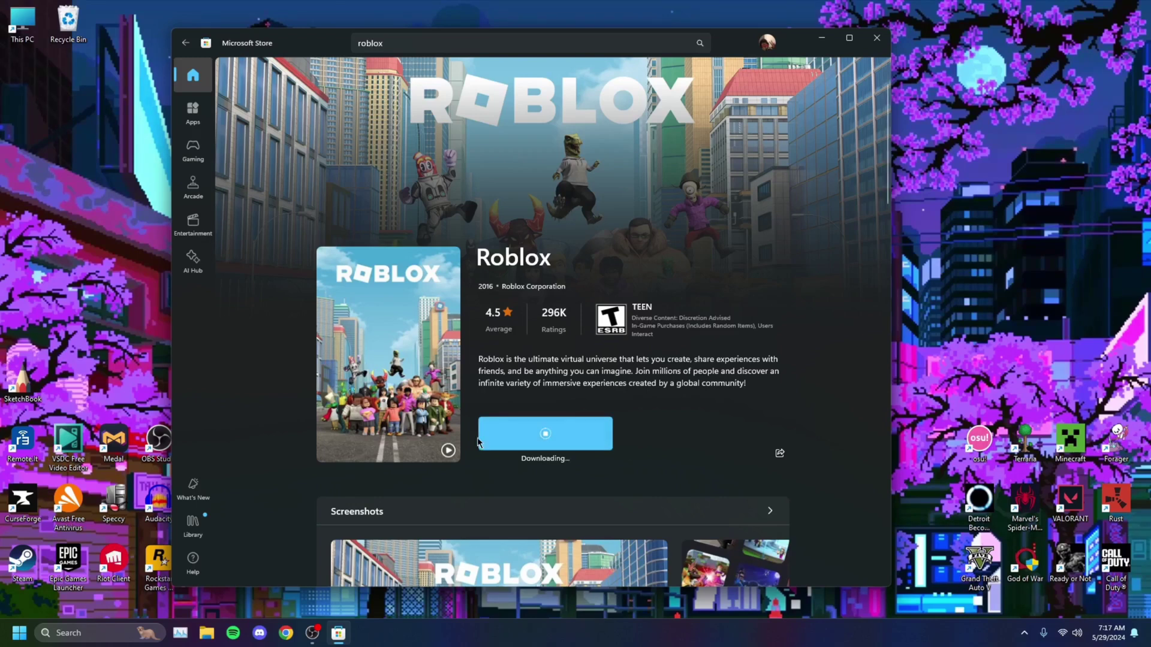
{"action": "left_click", "coordinate": [196, 533]}
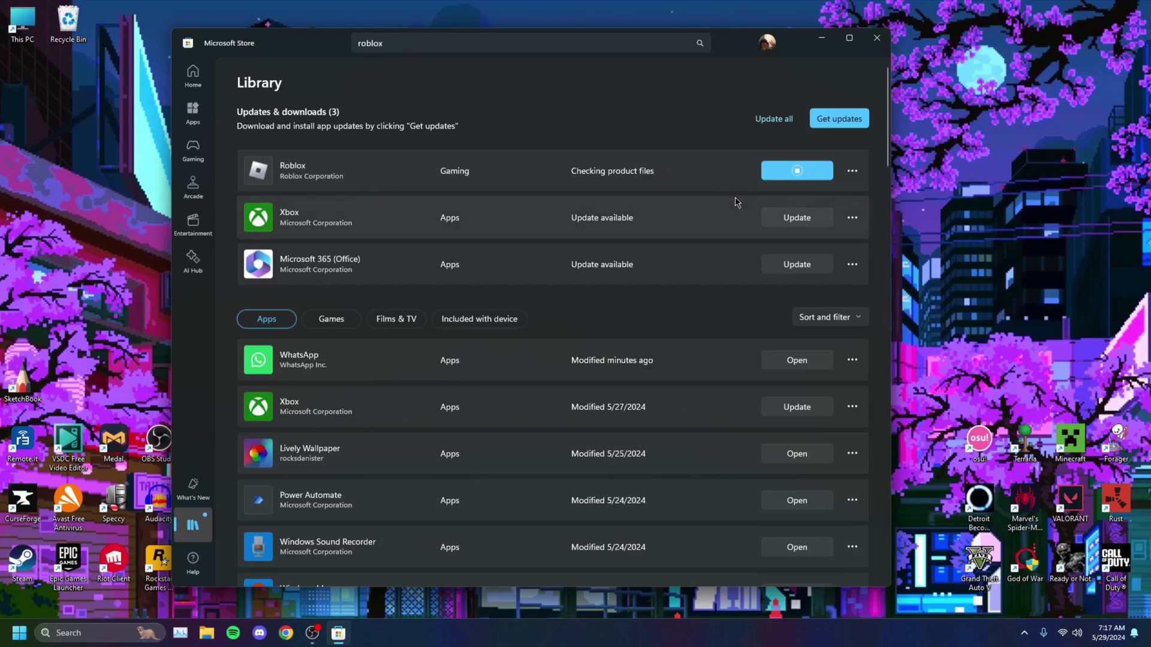
{"action": "left_click", "coordinate": [625, 178]}
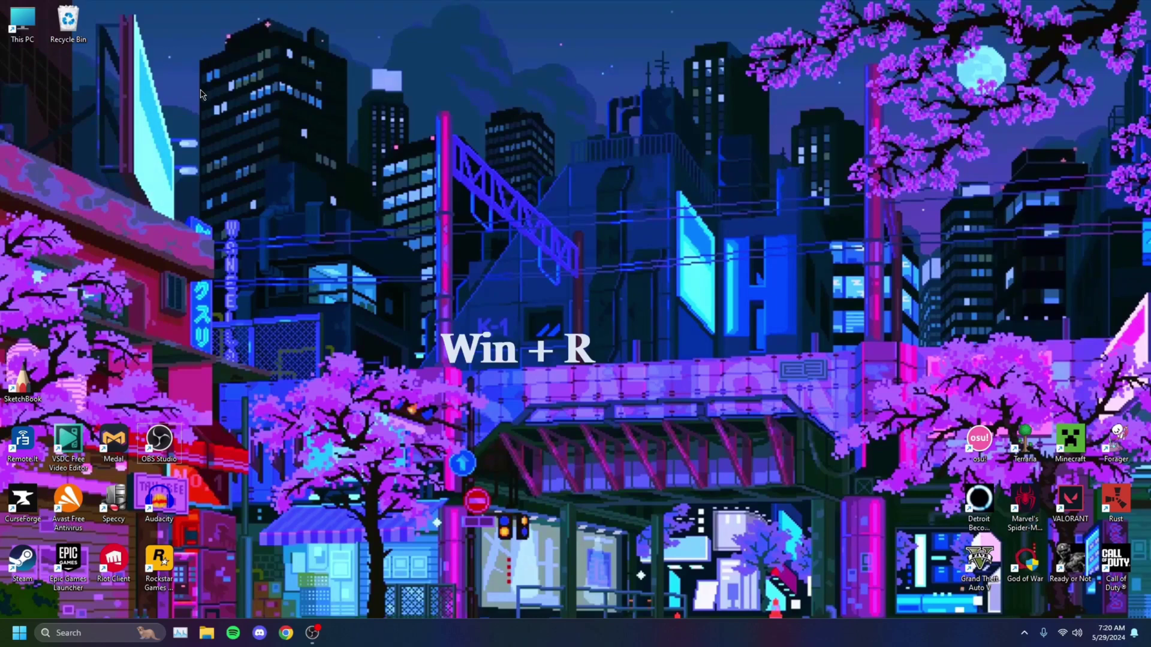
{"action": "key", "text": "super+r"}
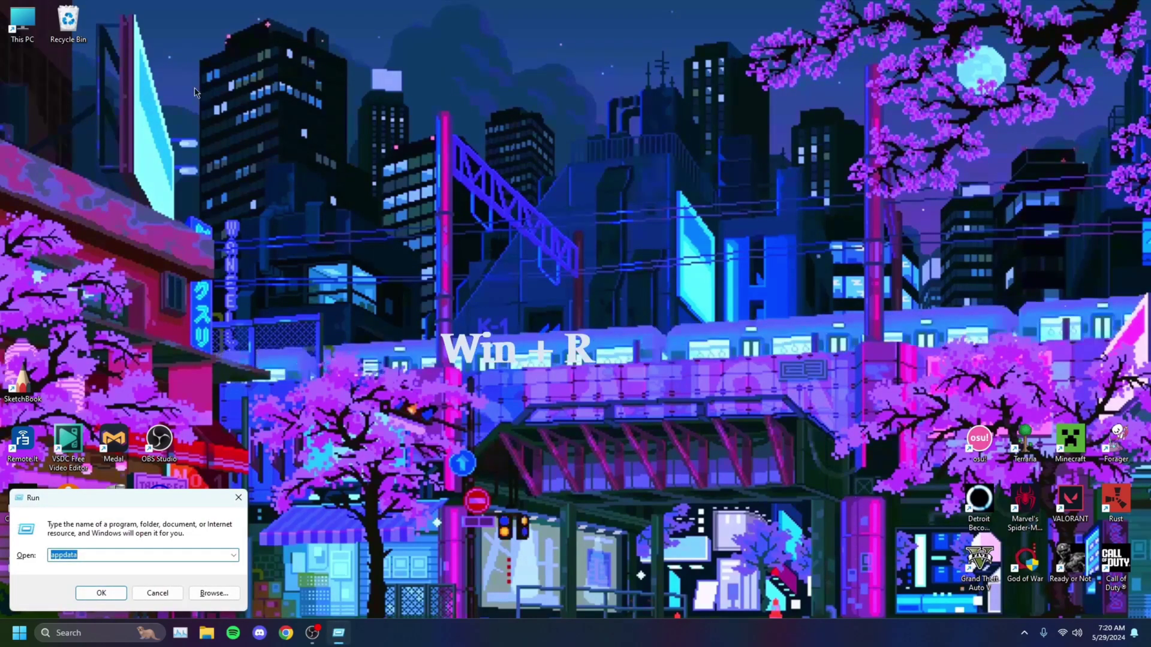
Step: Open the AppData folder with 'appdata' in Run, then enter its Local folder
{"action": "left_click_drag", "start_coordinate": [95, 494], "coordinate": [504, 195]}
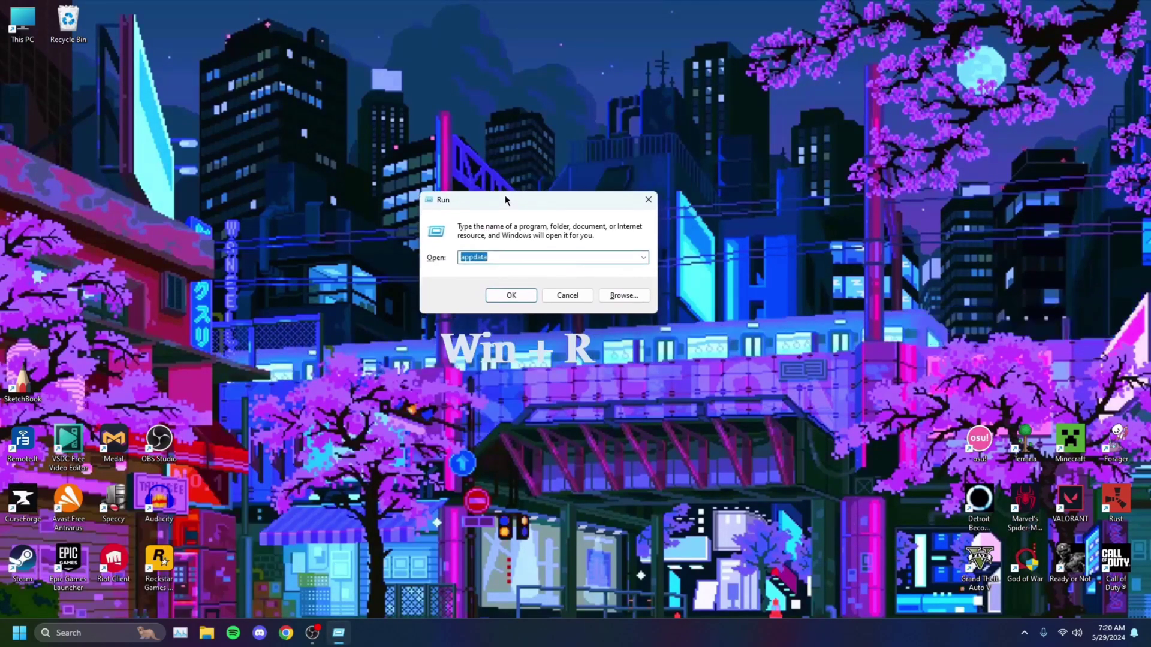
{"action": "key", "text": "BackSpace"}
{"action": "type", "text": "appdata"}
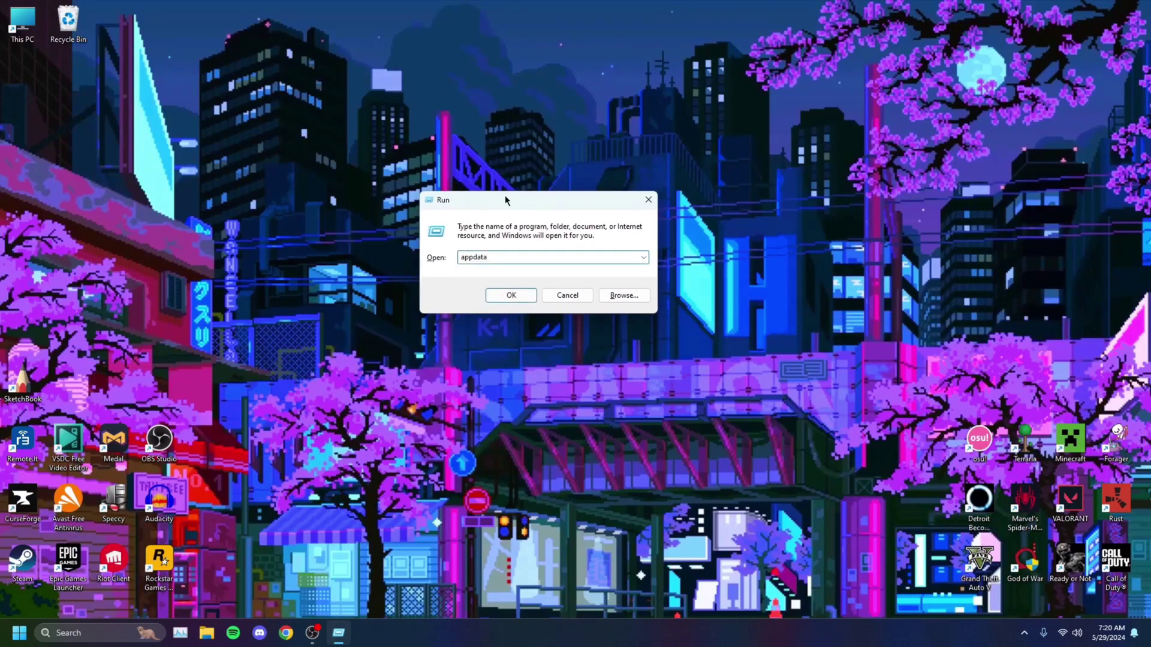
{"action": "left_click", "coordinate": [521, 296]}
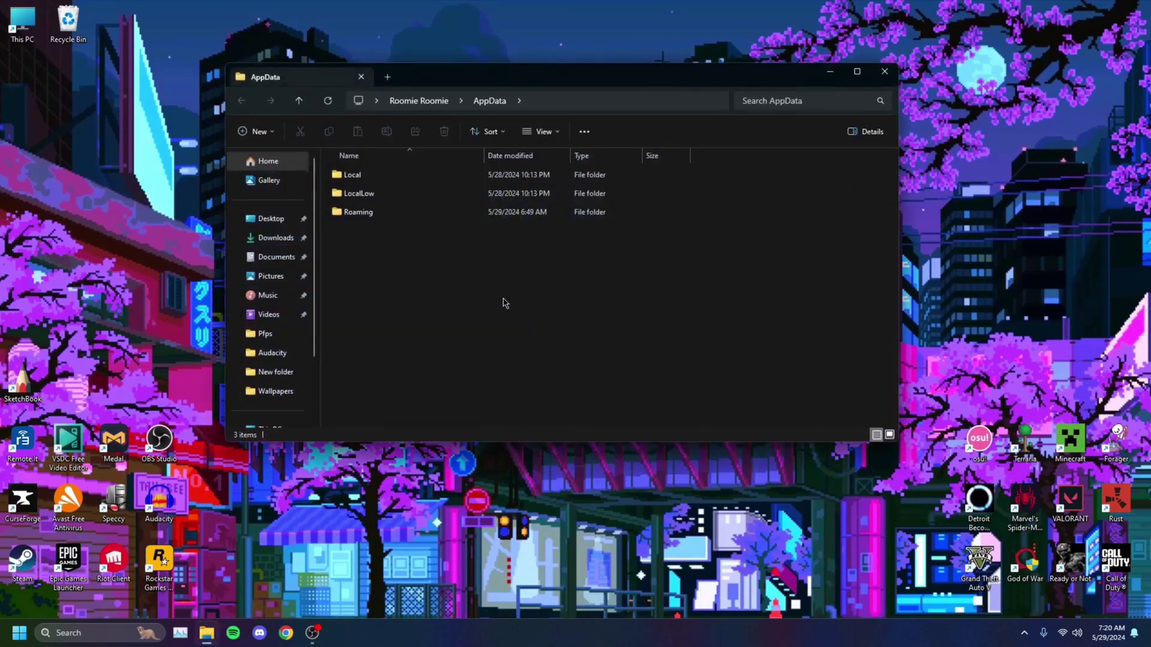
{"action": "left_click_drag", "start_coordinate": [511, 84], "coordinate": [534, 87]}
{"action": "left_click", "coordinate": [381, 180]}
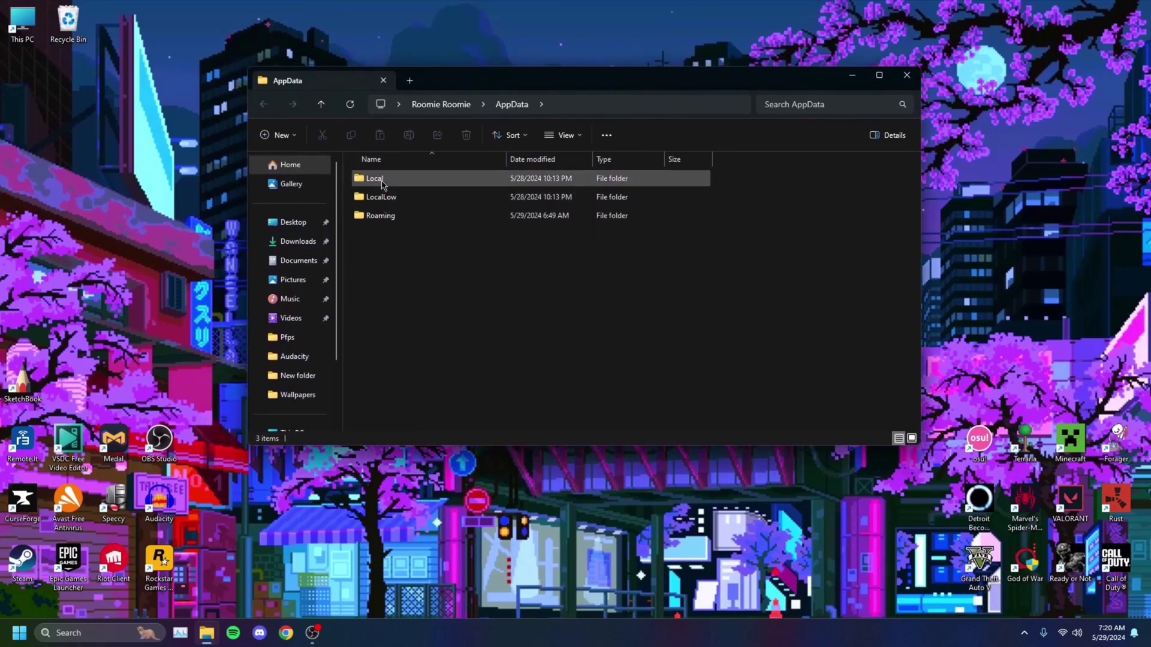
{"action": "double_click", "coordinate": [382, 183]}
Step: Delete GlobalBasicSettings_13 from the Roblox folder and close File Explorer
{"action": "scroll", "coordinate": [389, 204], "scroll_direction": "down", "scroll_amount": 2}
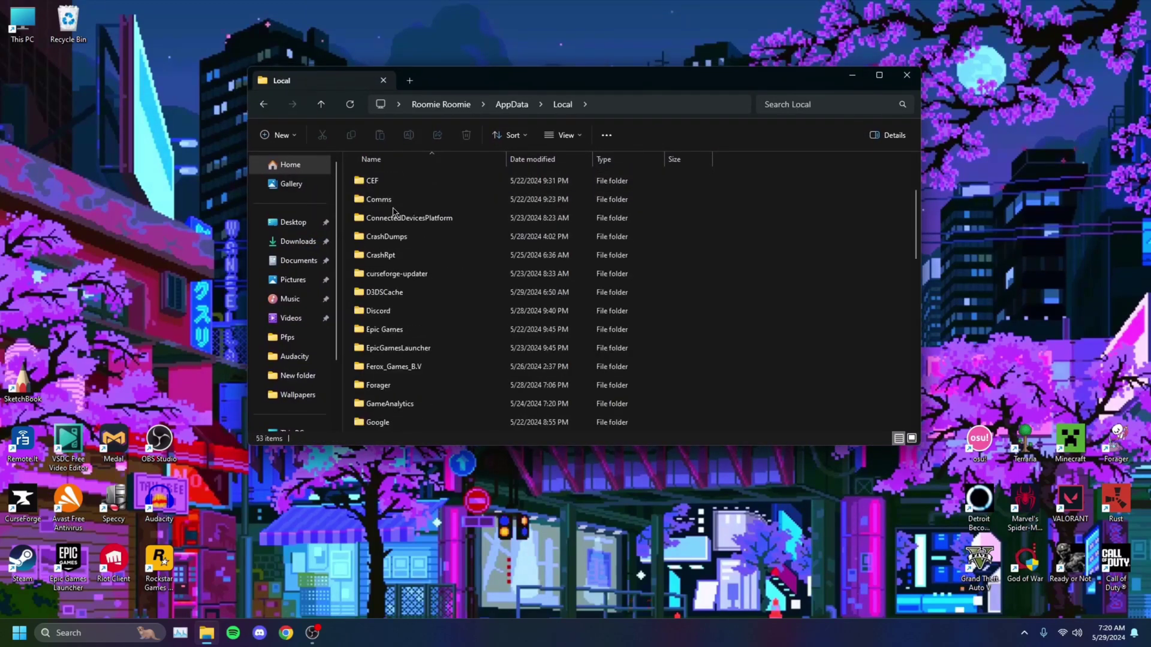
{"action": "key", "text": "r"}
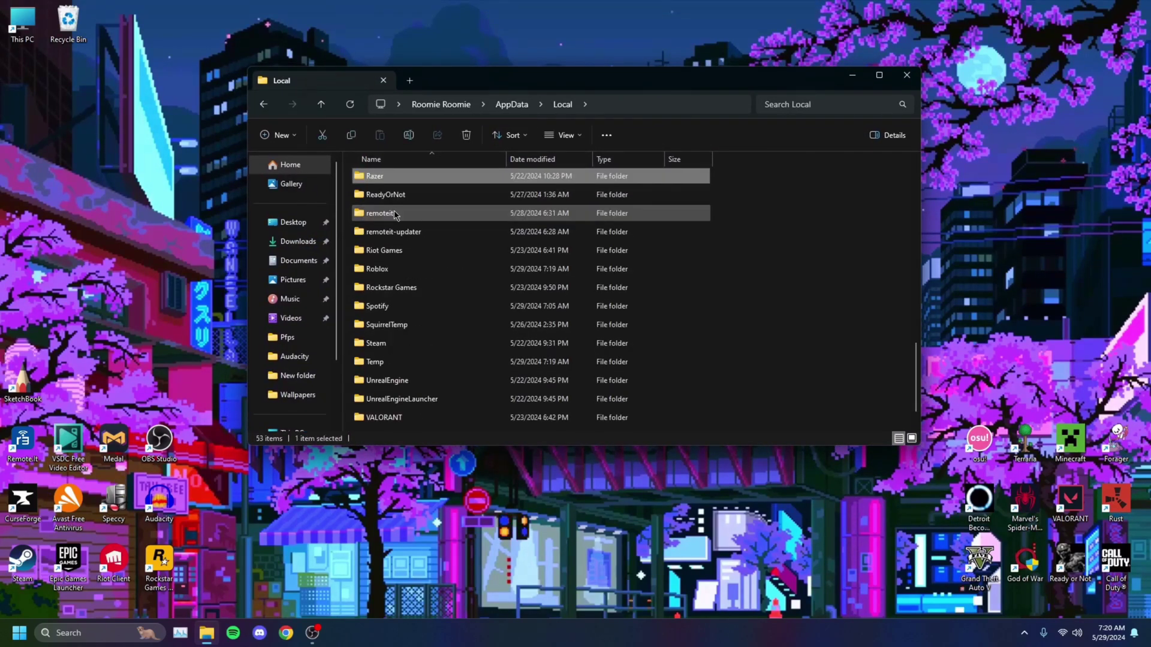
{"action": "double_click", "coordinate": [392, 270]}
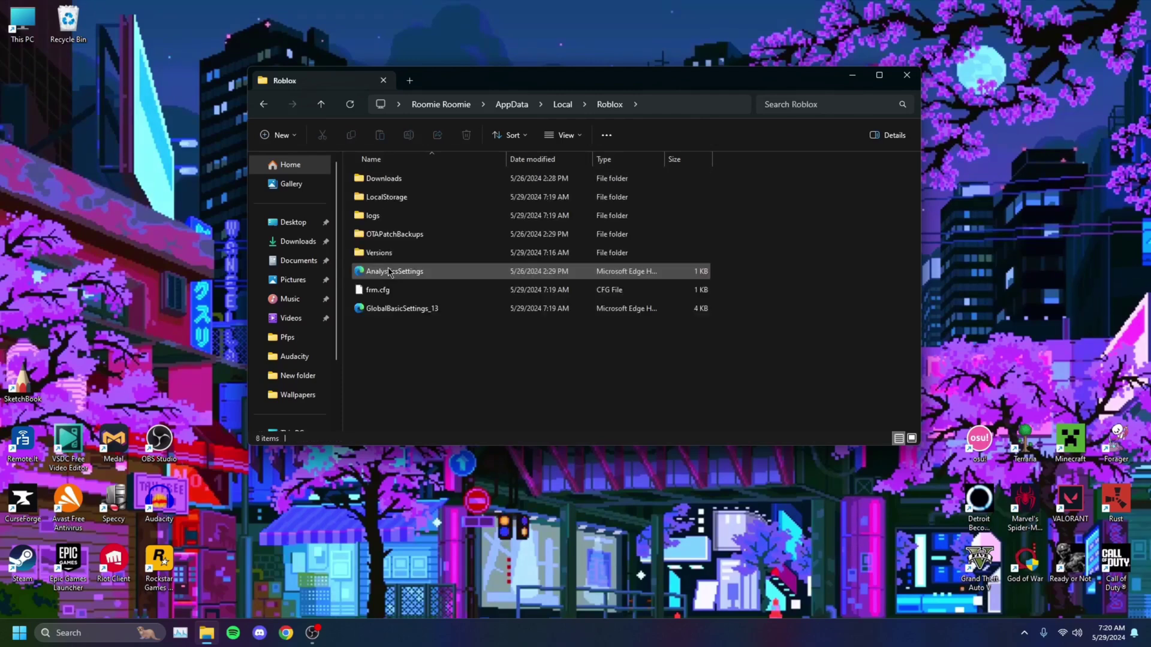
{"action": "left_click", "coordinate": [385, 311]}
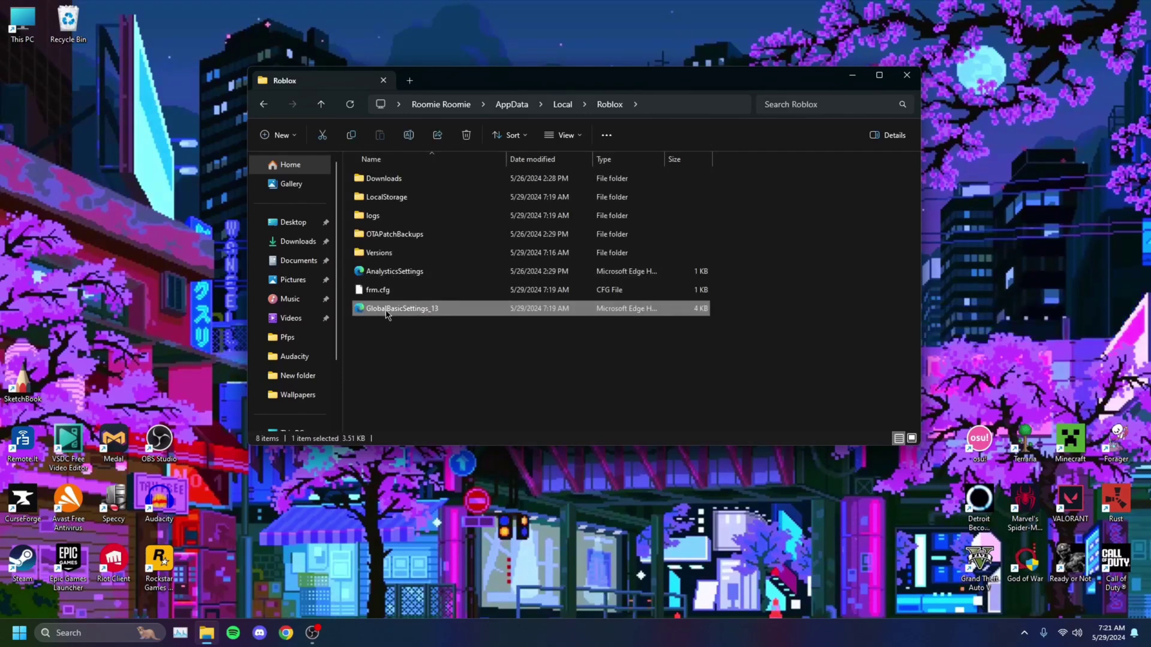
{"action": "key", "text": "Delete"}
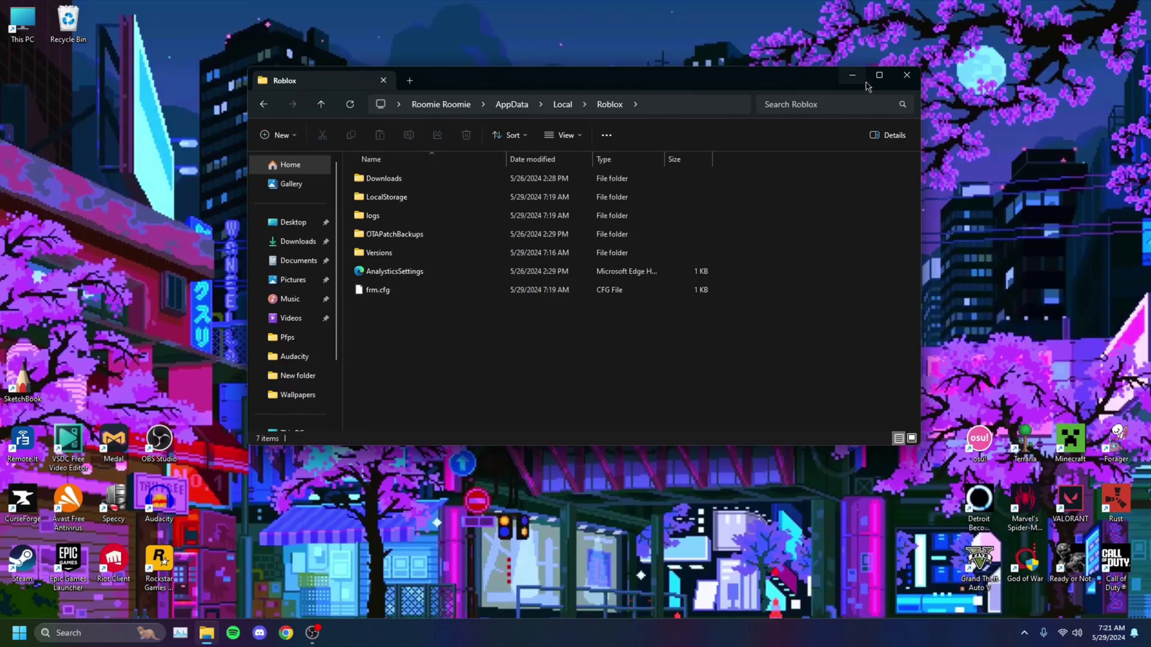
{"action": "left_click", "coordinate": [906, 75]}
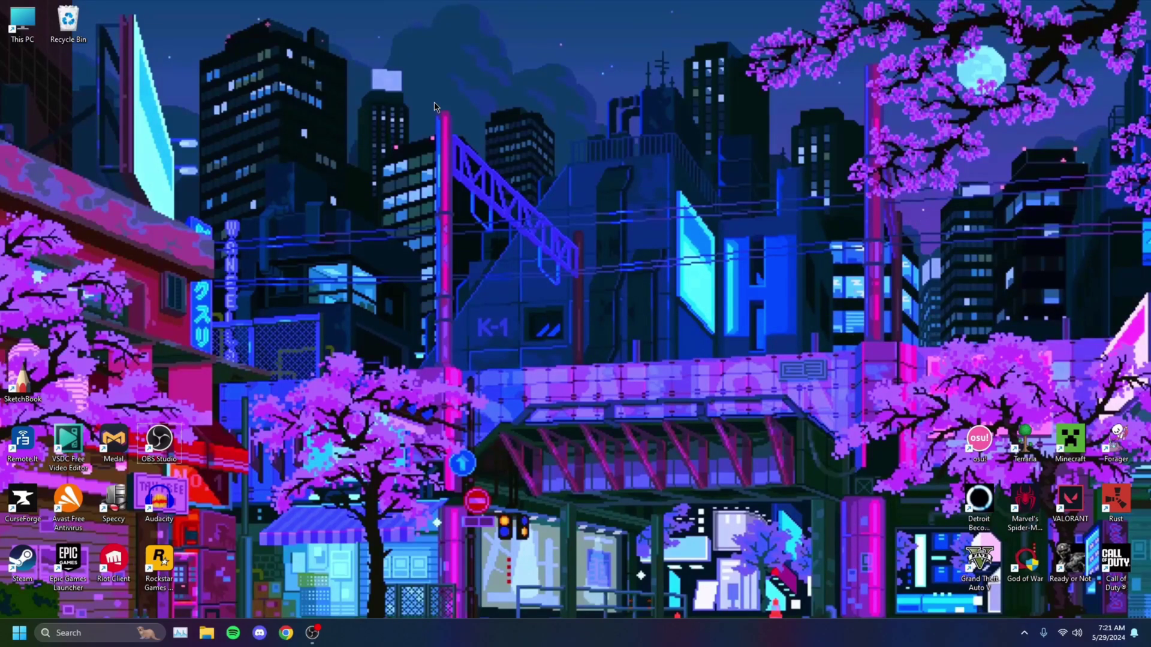
Step: Launch Disk Cleanup for drive C: from Windows search
{"action": "left_click", "coordinate": [78, 635]}
{"action": "type", "text": "disk Cleanup"}
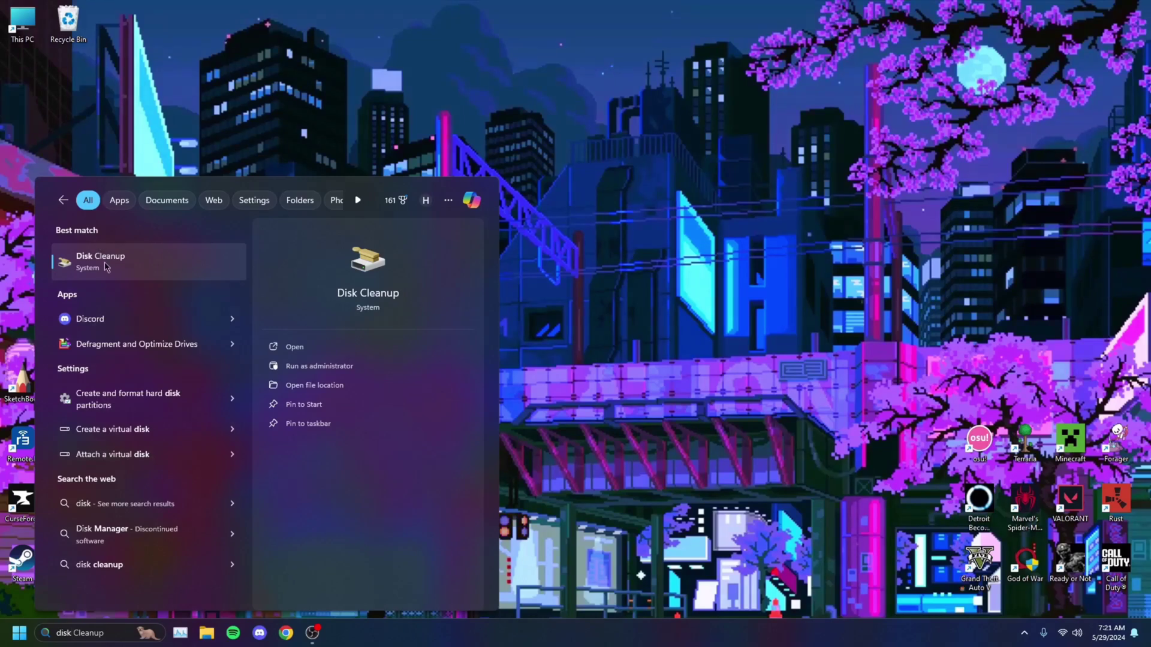
{"action": "left_click", "coordinate": [106, 264]}
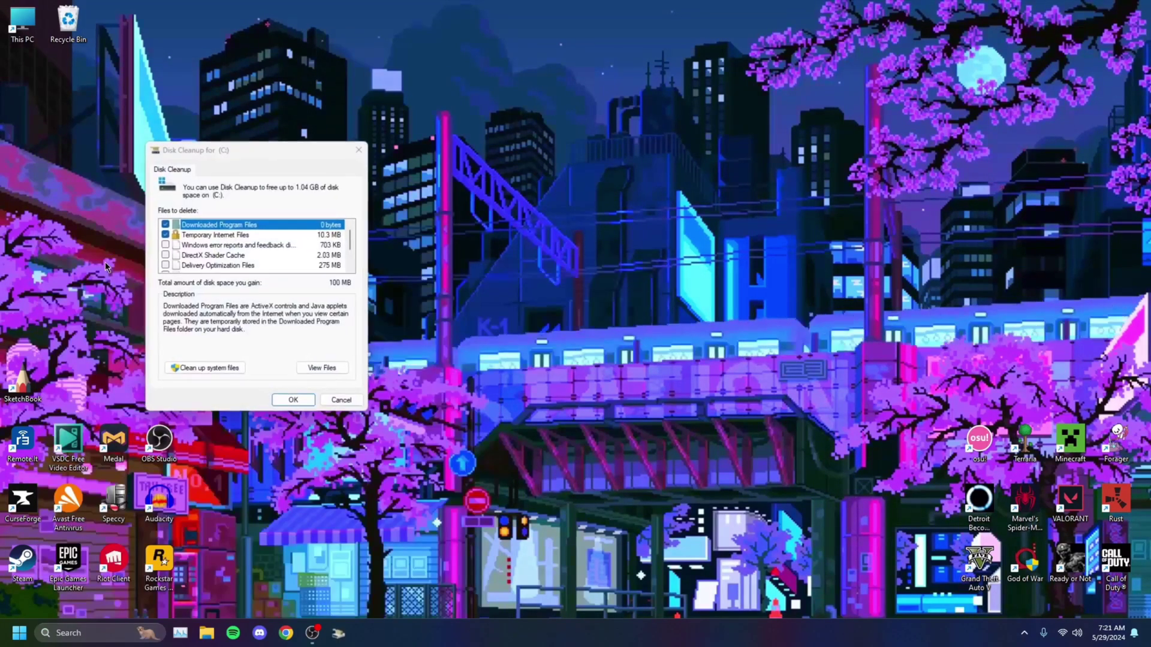
{"action": "left_click_drag", "start_coordinate": [257, 151], "coordinate": [458, 172]}
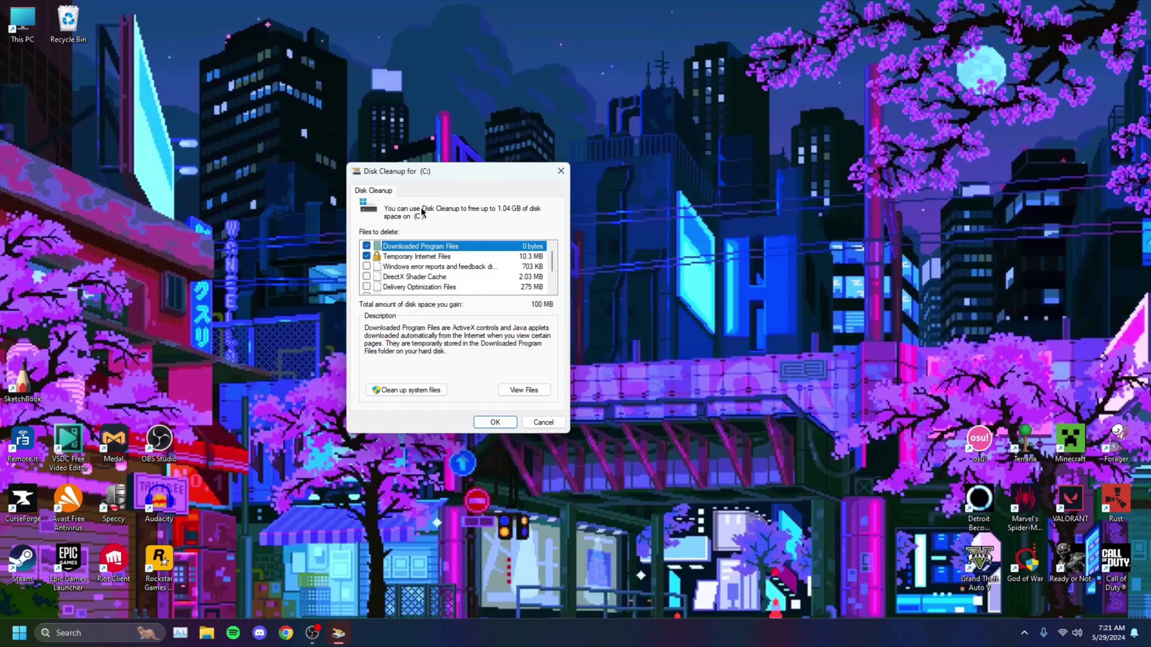
Step: Tick Delivery Optimization Files, DirectX Shader Cache and the remaining categories, totalling 1.04 GB
{"action": "scroll", "coordinate": [437, 258], "scroll_direction": "down", "scroll_amount": 2}
{"action": "scroll", "coordinate": [438, 267], "scroll_direction": "up", "scroll_amount": 2}
{"action": "scroll", "coordinate": [454, 268], "scroll_direction": "down", "scroll_amount": 1}
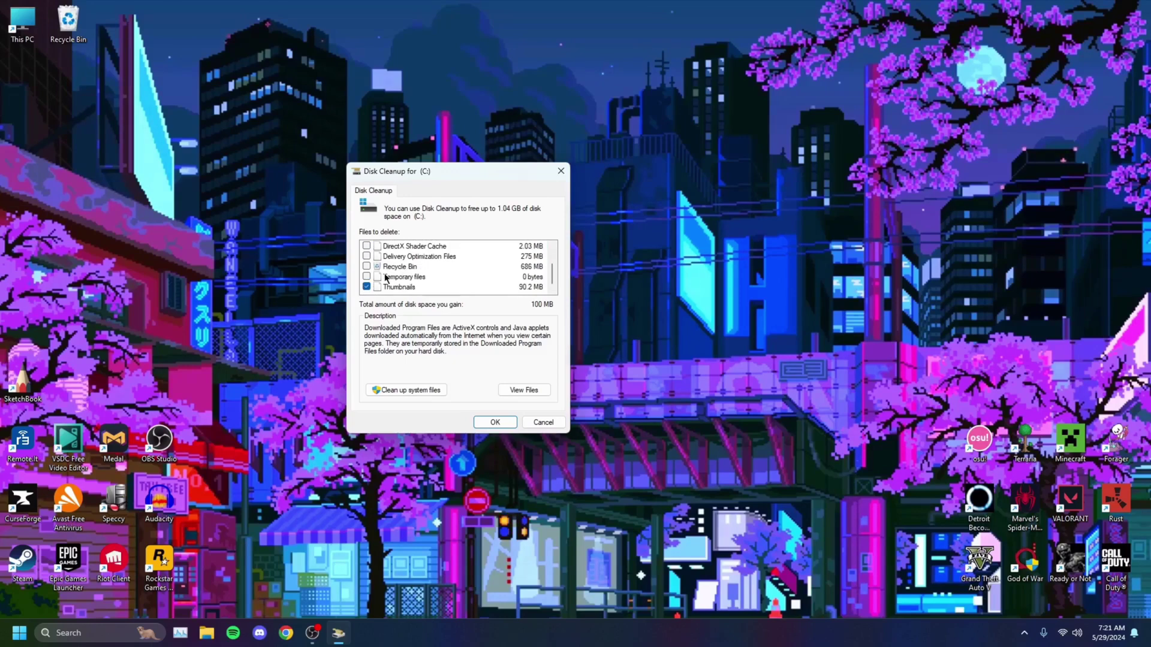
{"action": "left_click", "coordinate": [367, 256]}
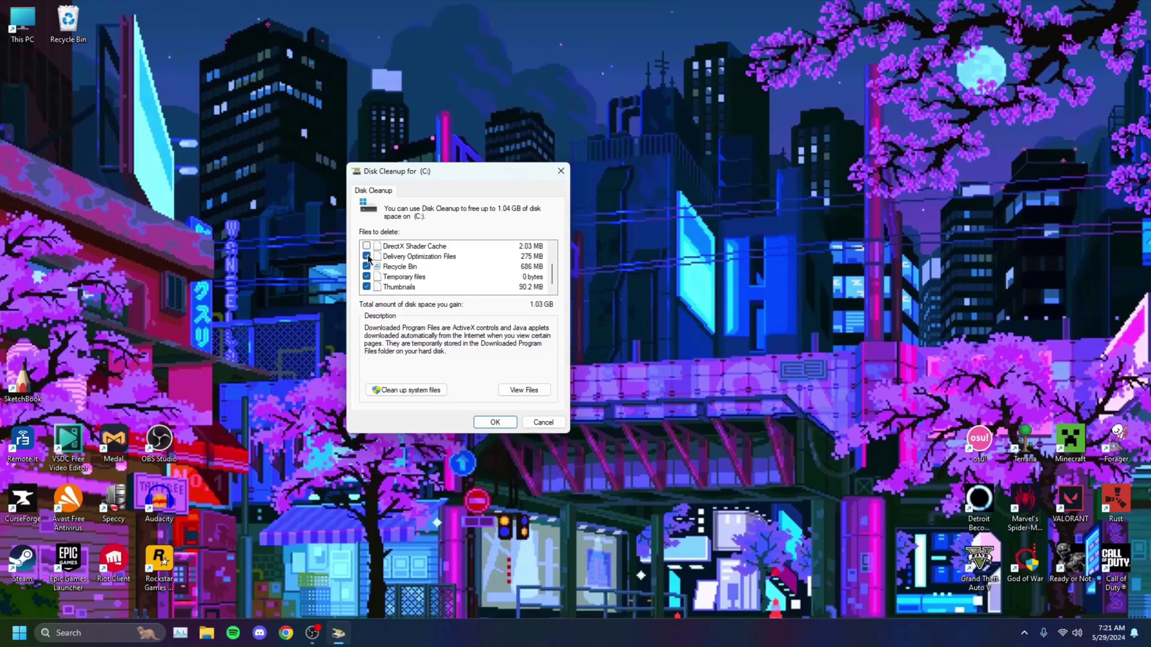
{"action": "left_click", "coordinate": [367, 246]}
{"action": "scroll", "coordinate": [375, 264], "scroll_direction": "up", "scroll_amount": 1}
{"action": "scroll", "coordinate": [395, 271], "scroll_direction": "down", "scroll_amount": 1}
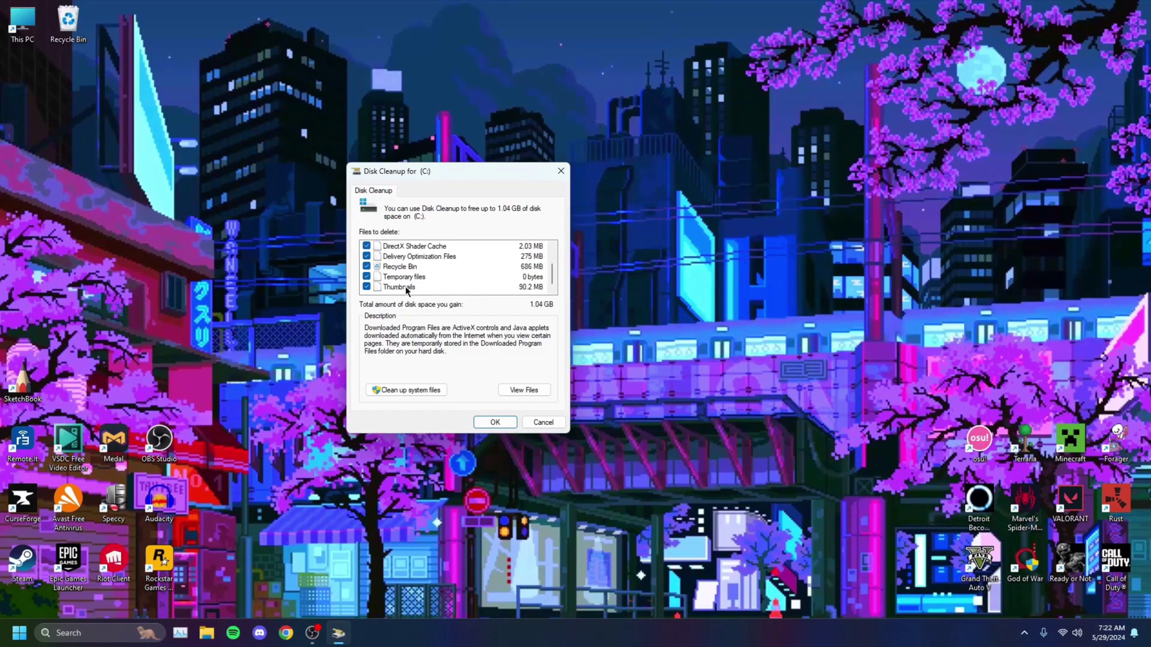
{"action": "scroll", "coordinate": [407, 290], "scroll_direction": "up", "scroll_amount": 1}
{"action": "scroll", "coordinate": [409, 287], "scroll_direction": "down", "scroll_amount": 1}
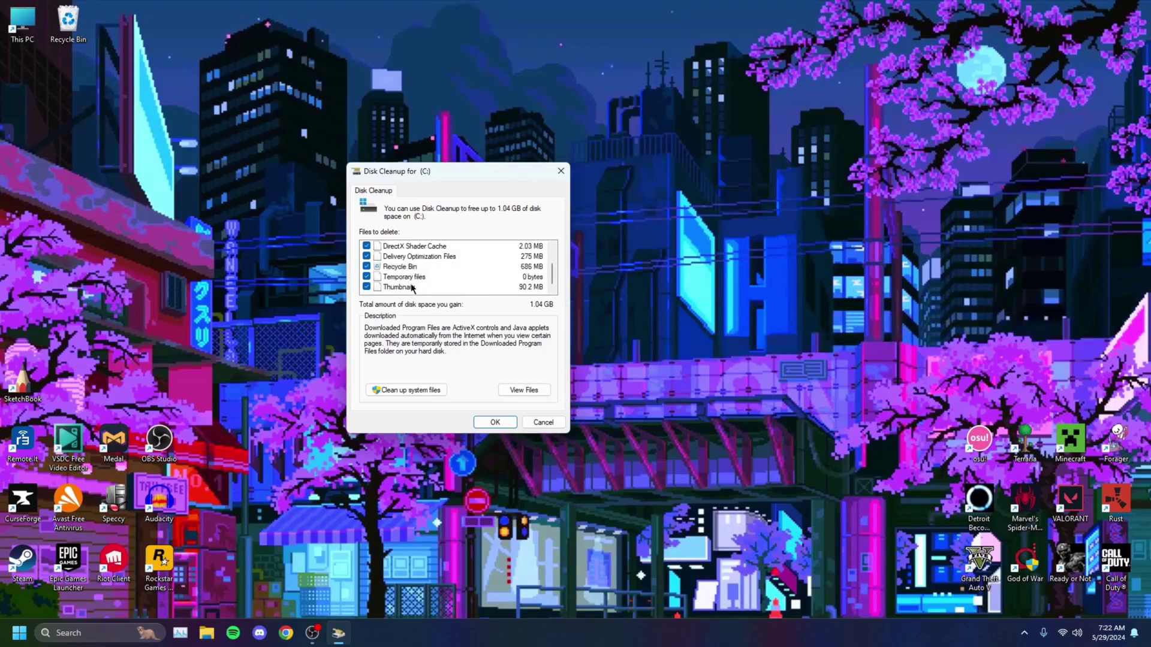
Step: Confirm permanent deletion of the selected files on drive C:
{"action": "left_click", "coordinate": [495, 422]}
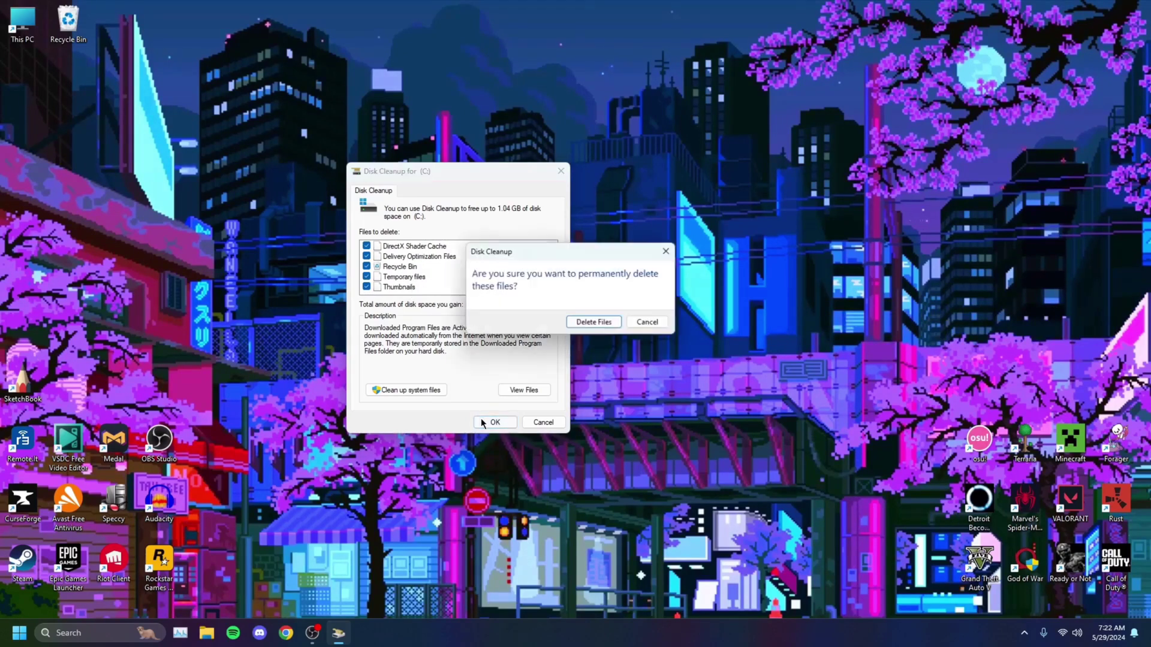
{"action": "left_click", "coordinate": [600, 323]}
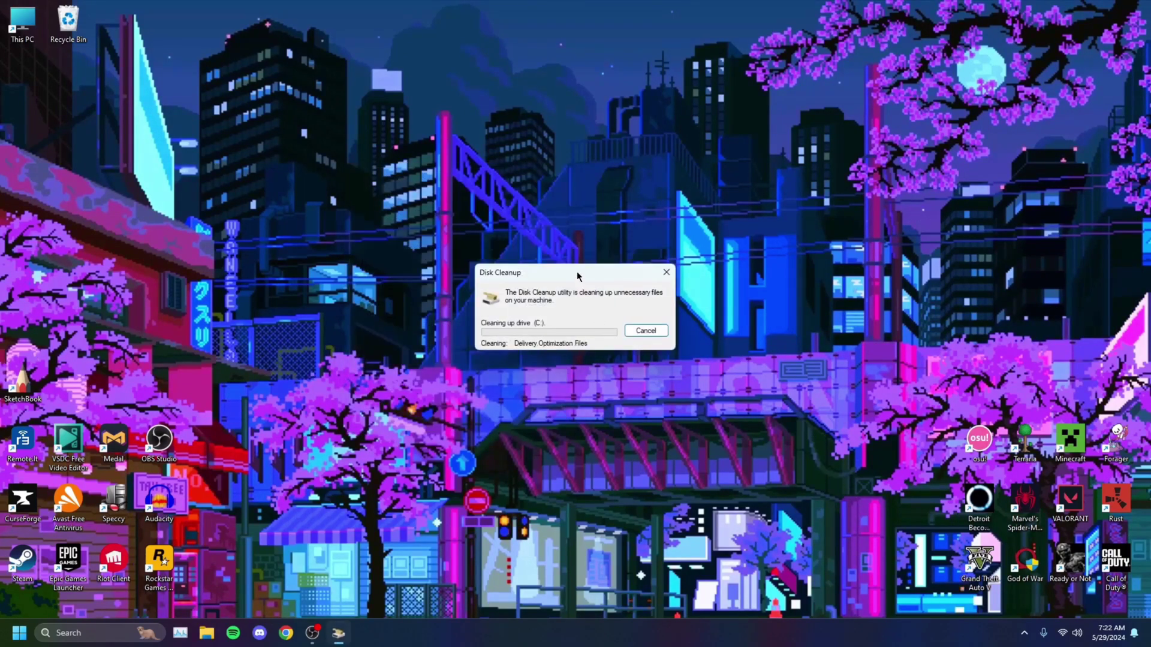